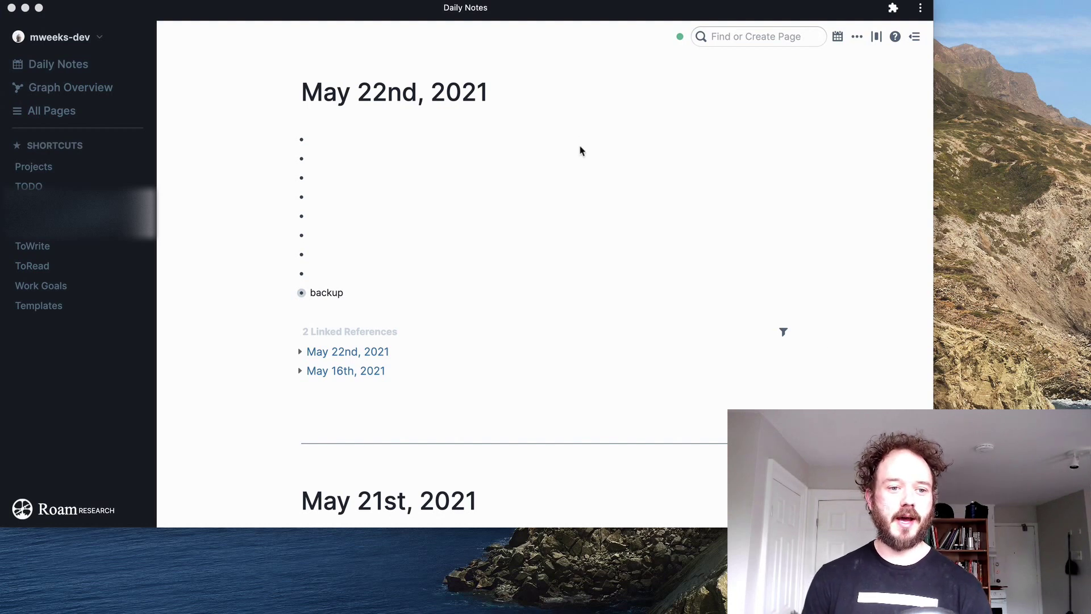
- Insert the DailyNotesTemplate at the second empty bullet of the May 22nd, 2021 daily note
left_click(551, 164)
left_click(480, 157)
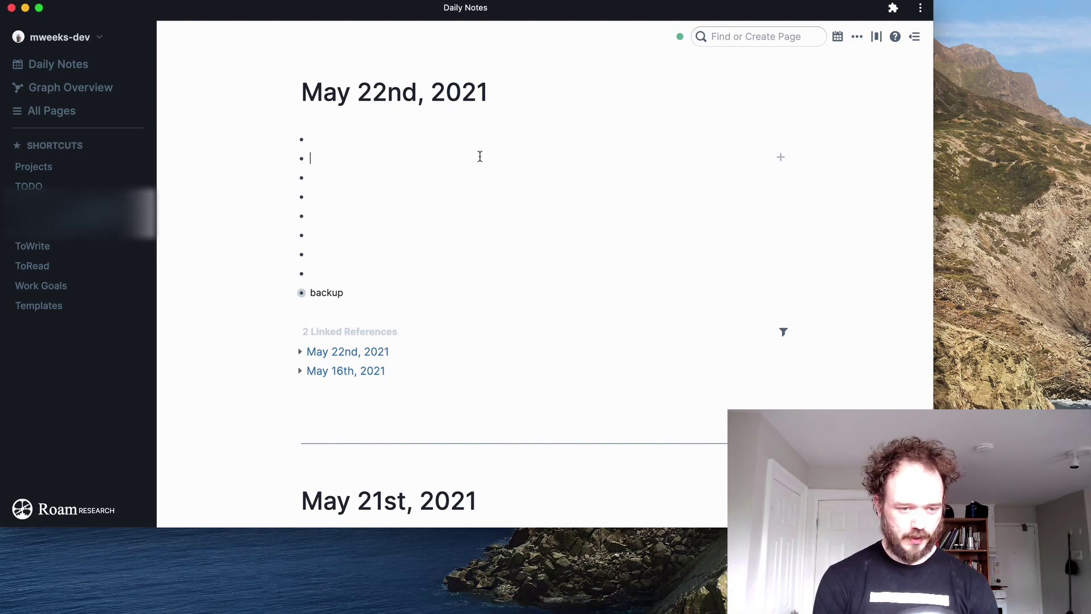
type(";")
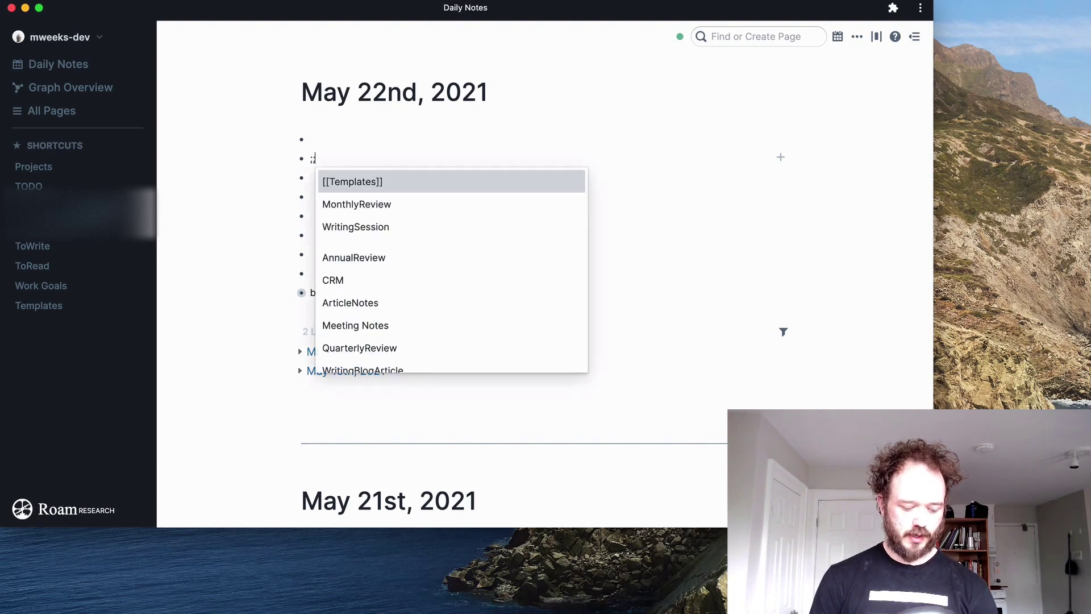
type("da")
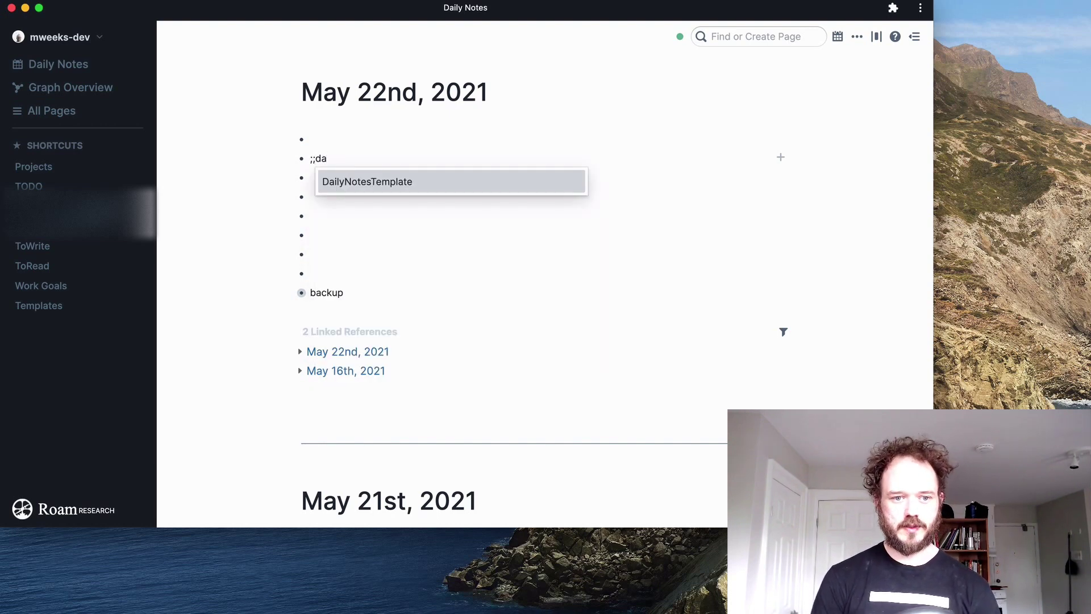
key("Return")
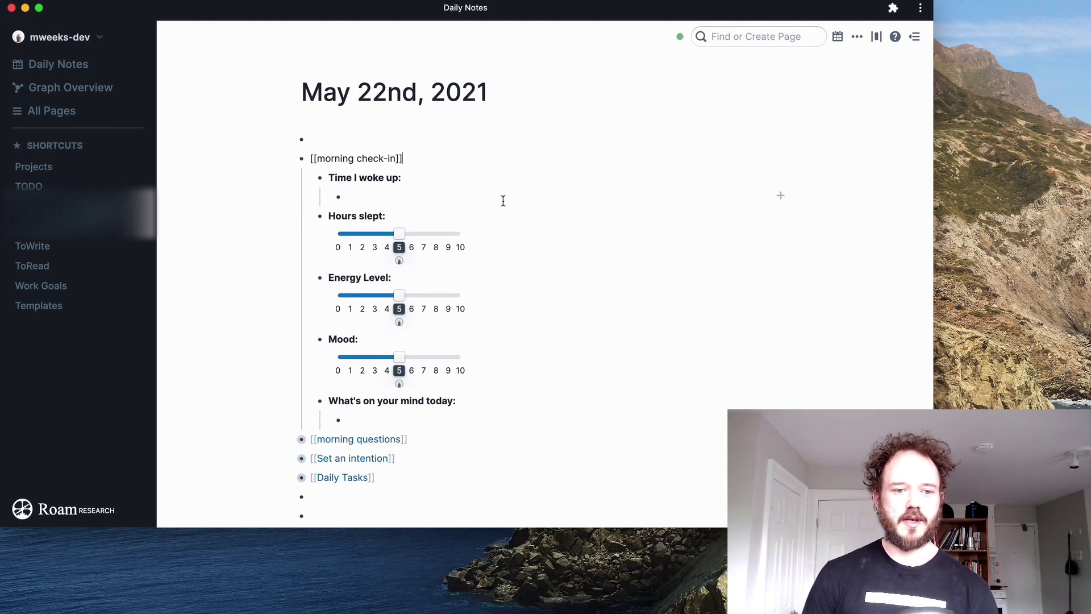
- Enter 9:00 under "Time I woke up" in the morning check-in
scroll(503, 200, "down", 1)
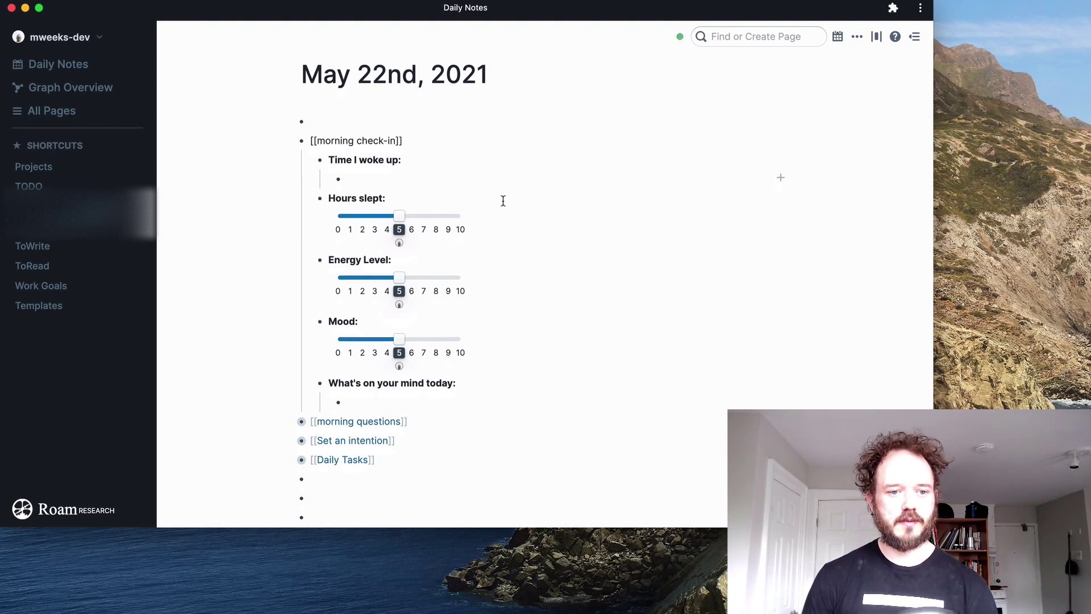
left_click(397, 169)
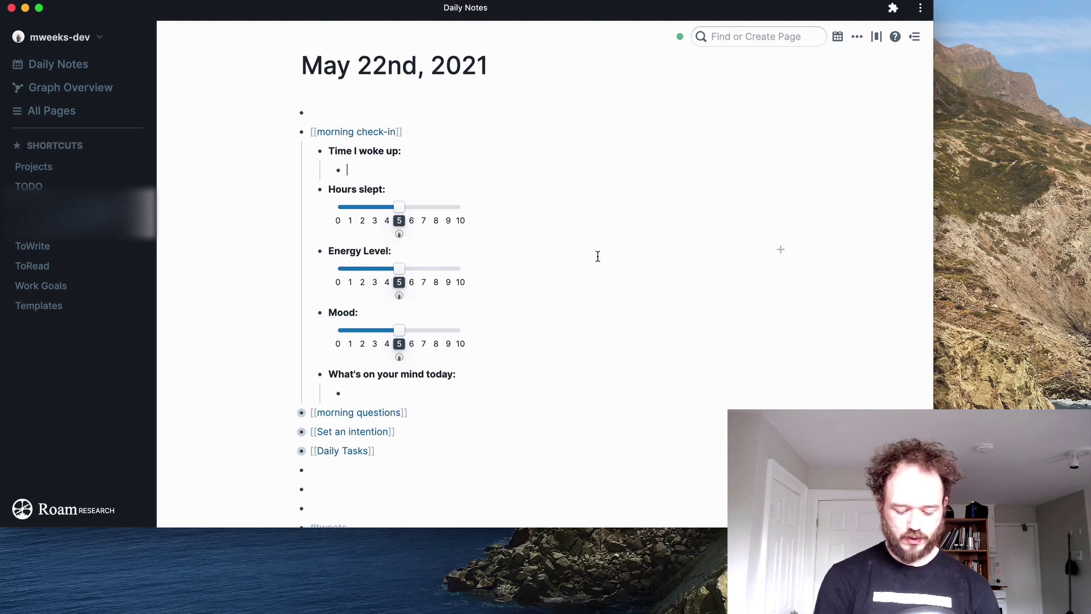
type("9:00")
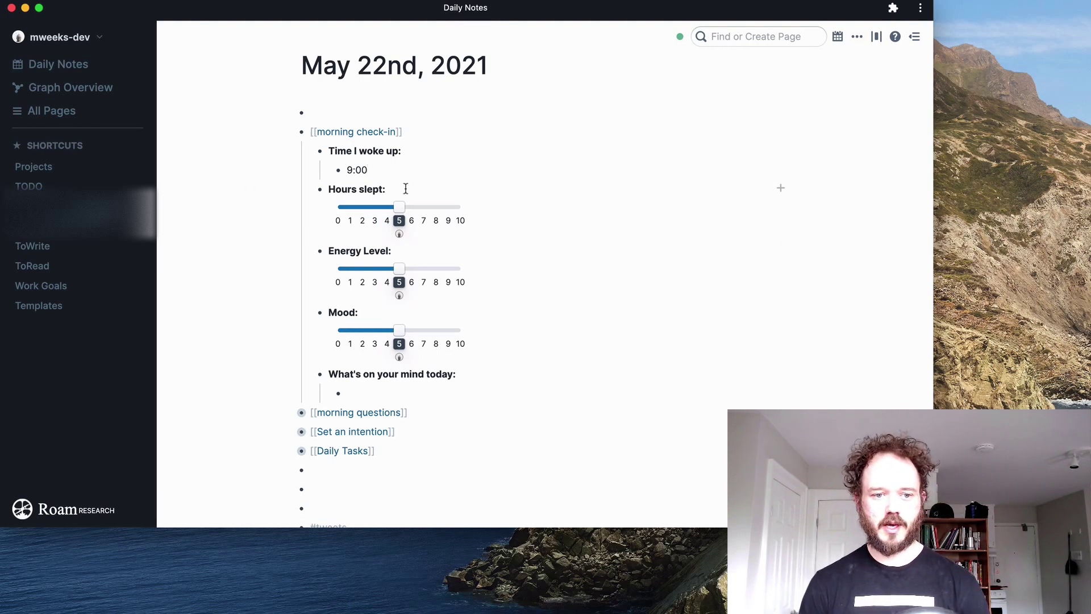
- Try inserting the current time after the 9:00 wake-up entry, and remove it again
type("/curr")
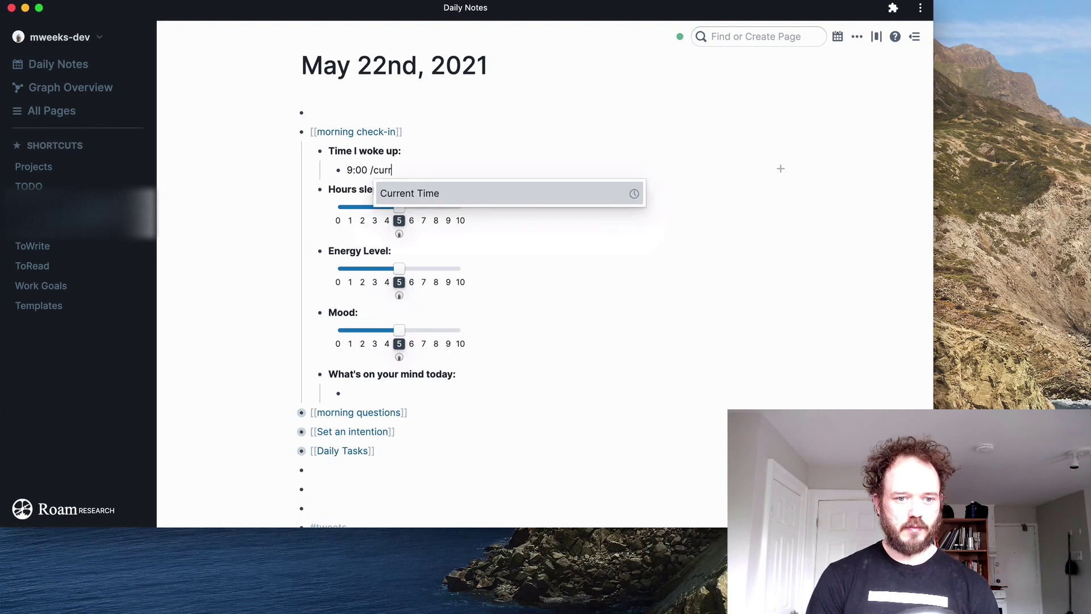
key("Return")
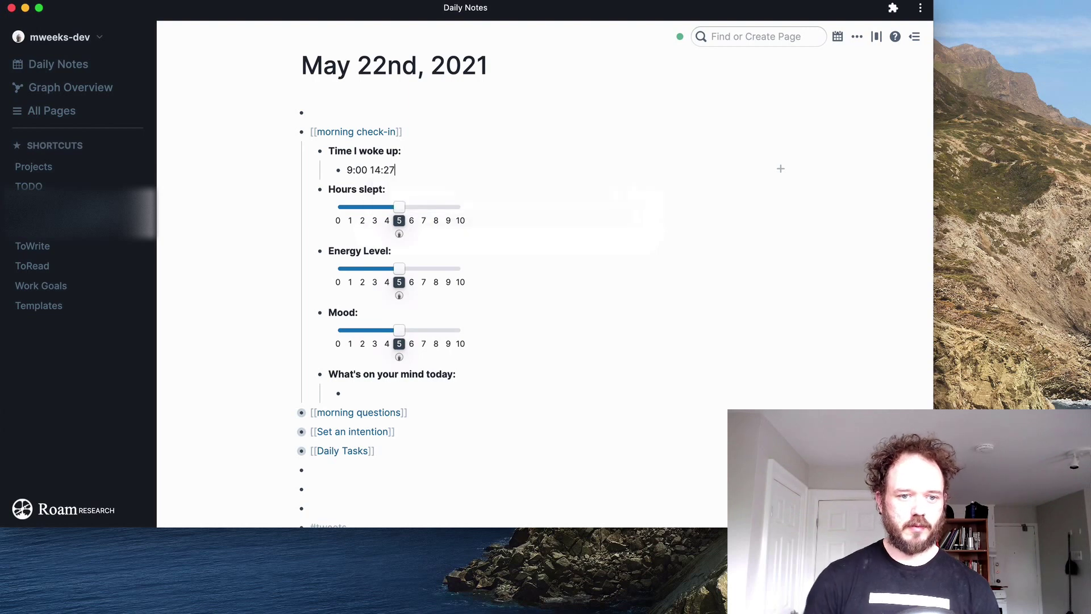
key("BackSpace")
key("BackSpace")
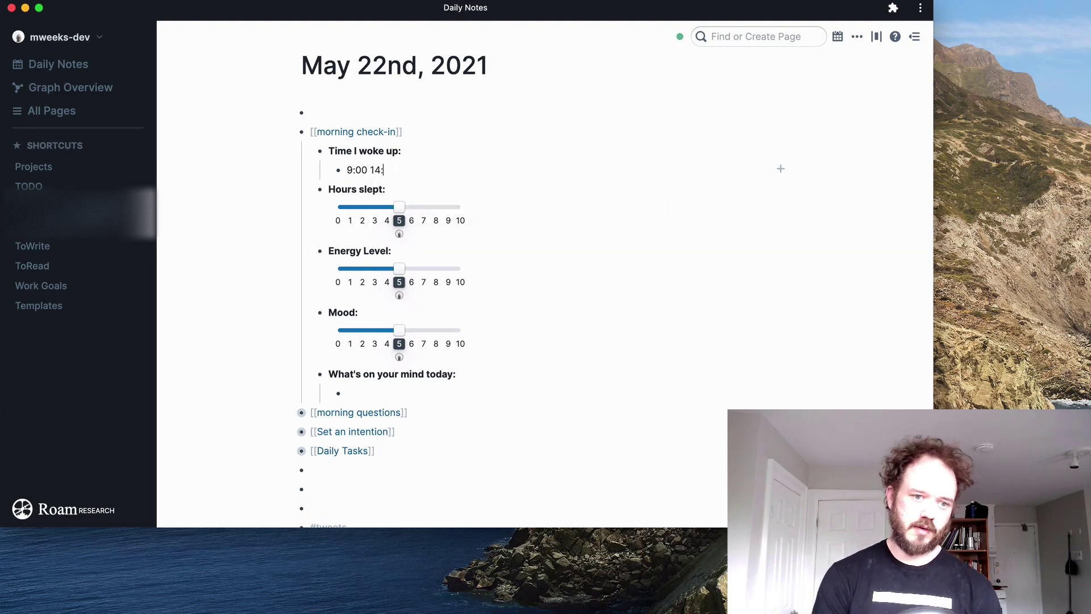
key("BackSpace")
key("BackSpace")
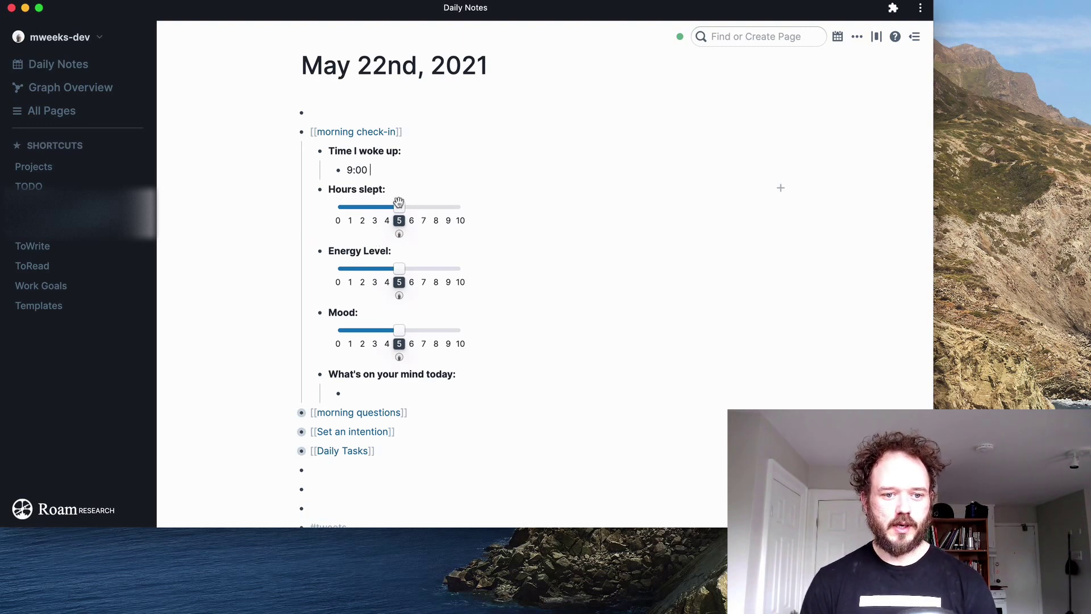
- Set Hours slept to 6 and Energy Level to 3 in the morning check-in
mouse_move(400, 208)
left_mouse_down()
mouse_move(434, 208)
mouse_move(417, 209)
left_mouse_up()
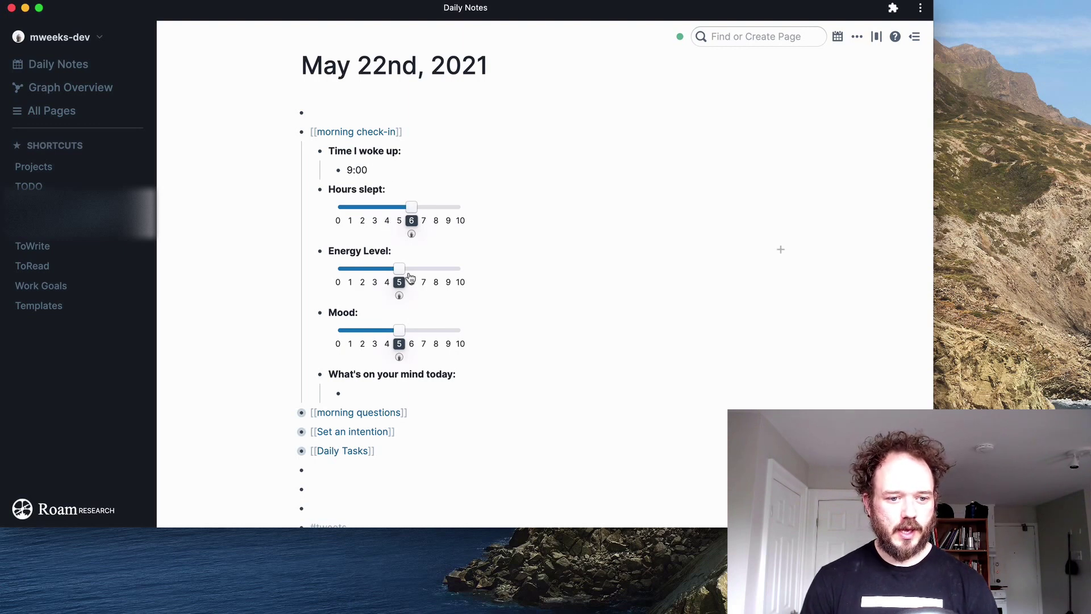
left_click_drag(395, 268, 375, 268)
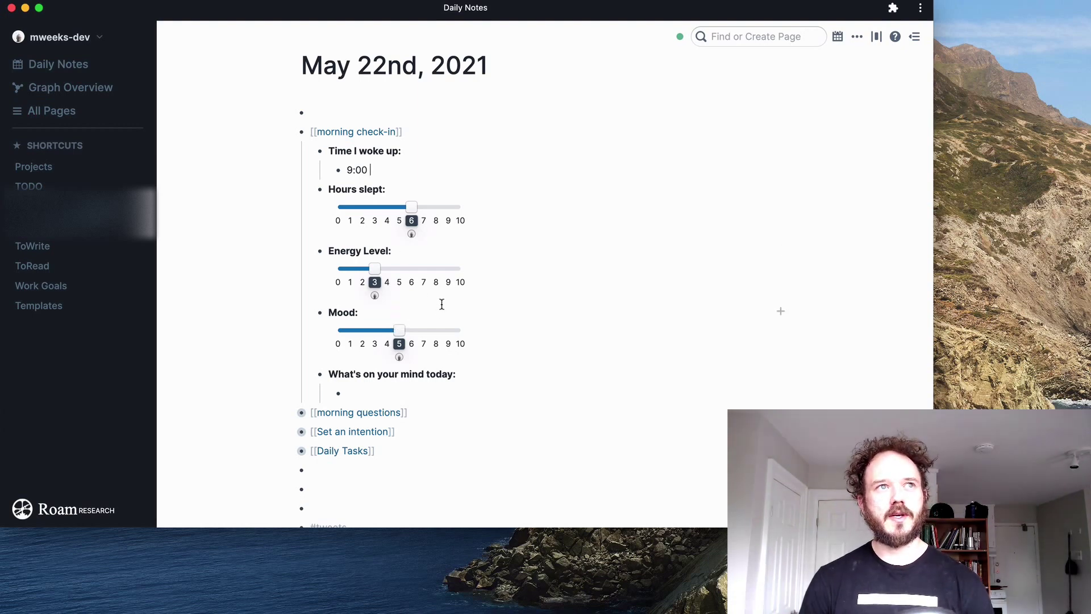
- Add a word count to the "What's on your mind today" heading
left_click(427, 392)
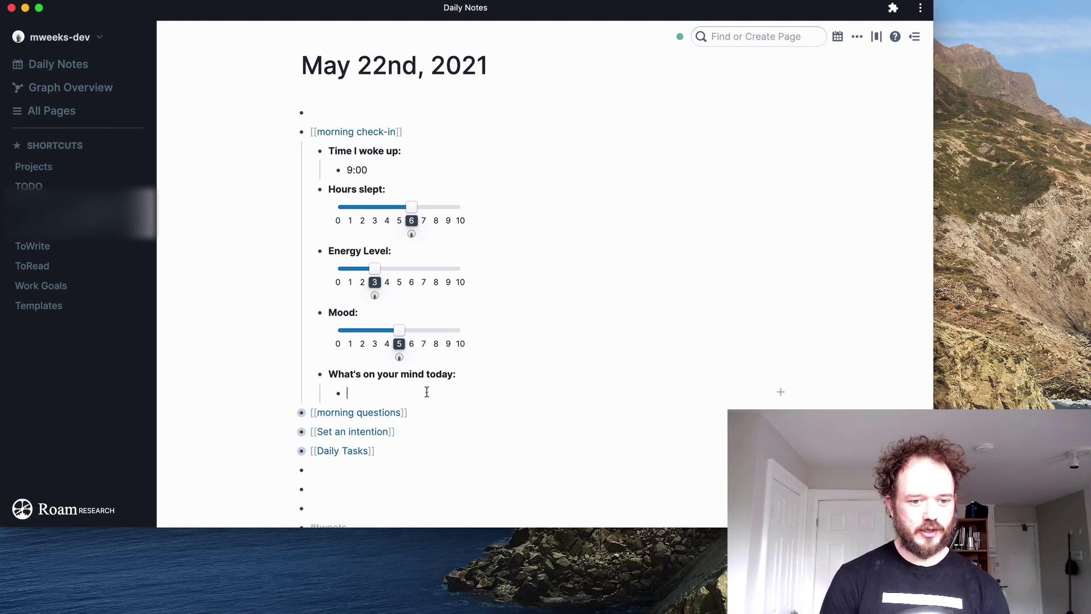
left_click(539, 373)
type("/wor")
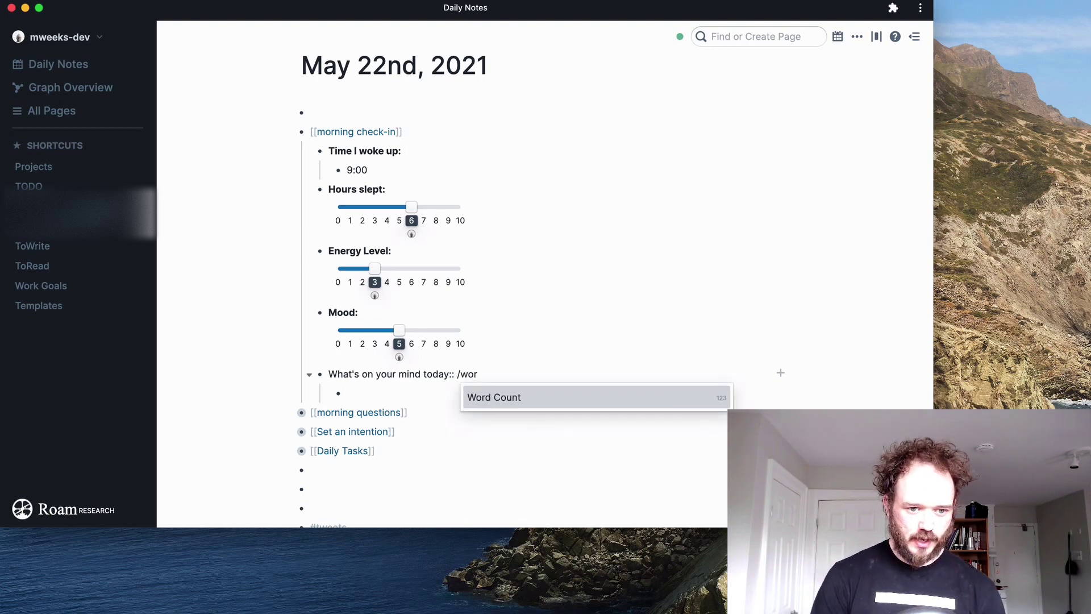
key("Return")
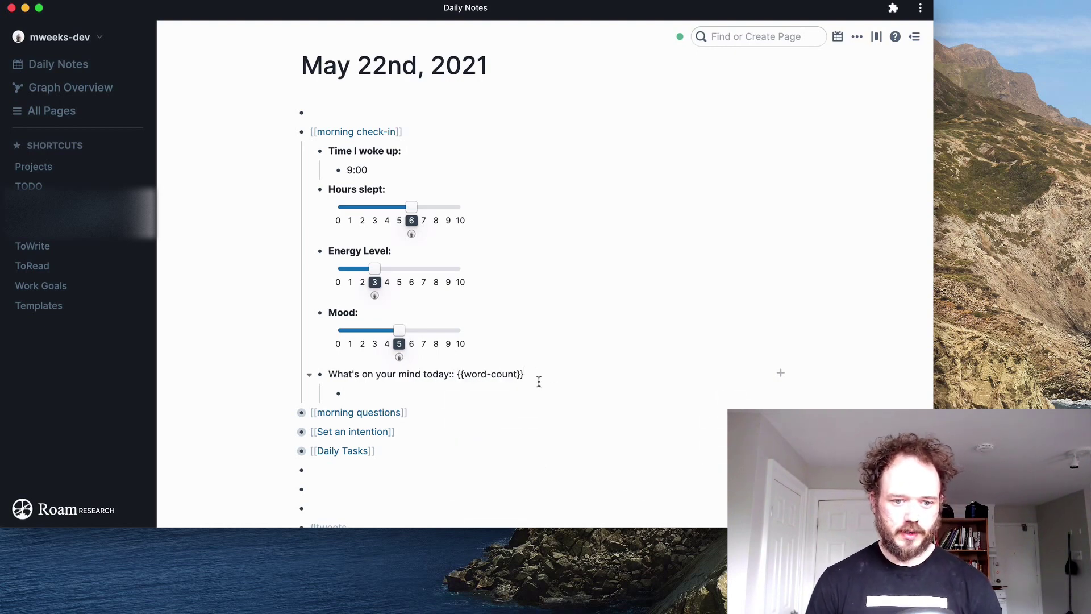
- Write "Today is a beautiful day, and I am so excited for the long weekend." under "What's on your mind today"
left_click(528, 391)
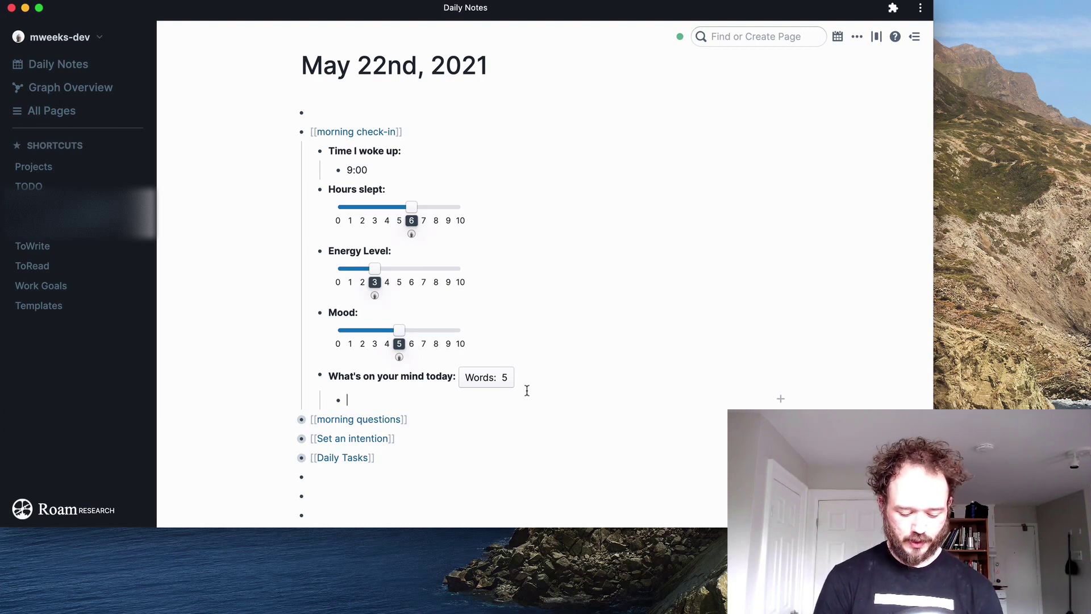
type("Today ")
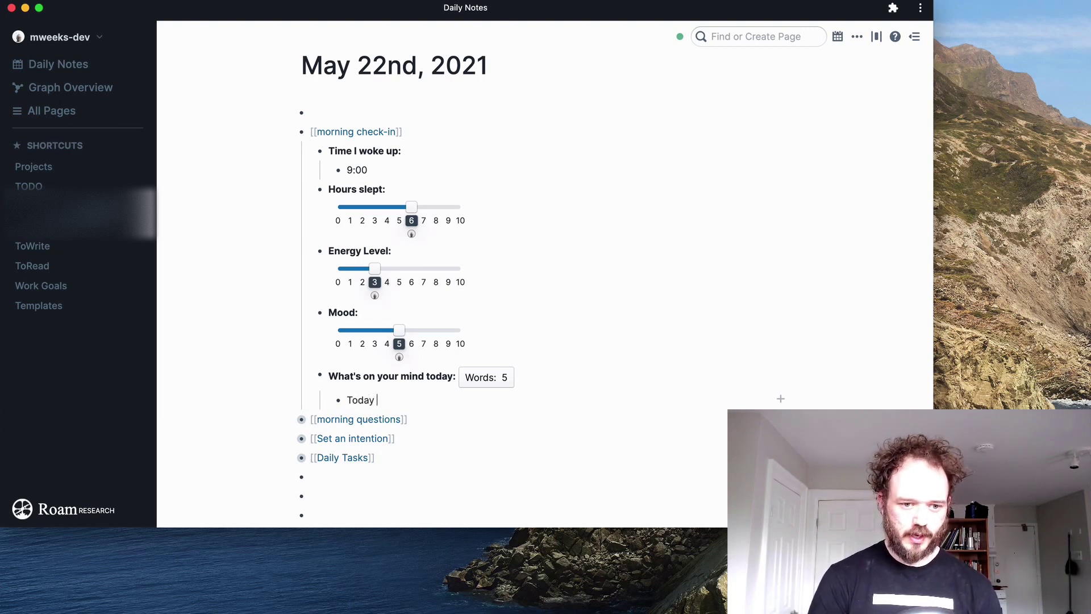
type("is a beauti")
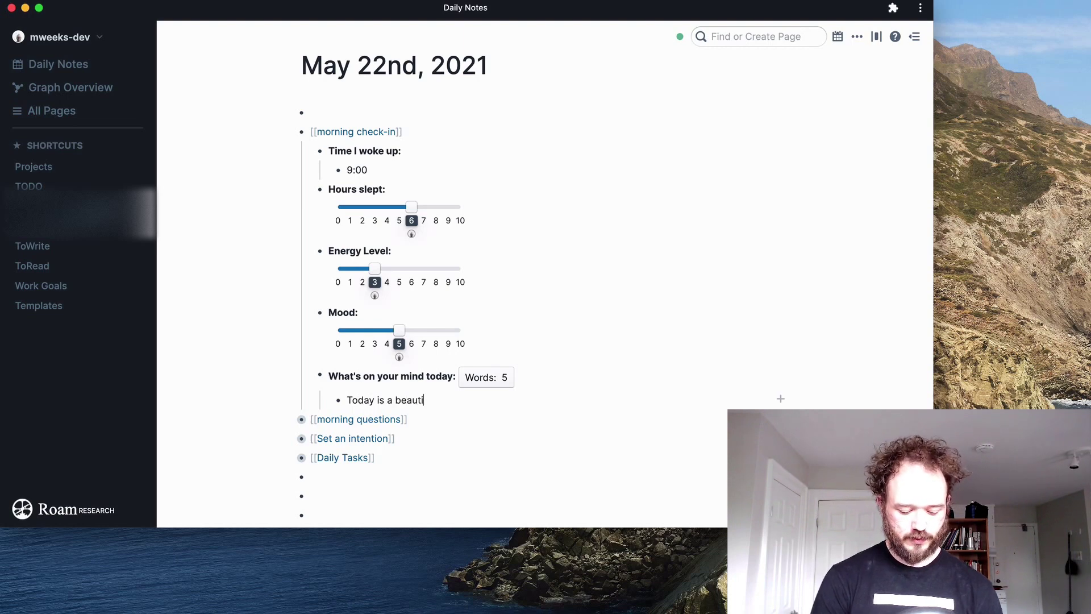
type("ful d")
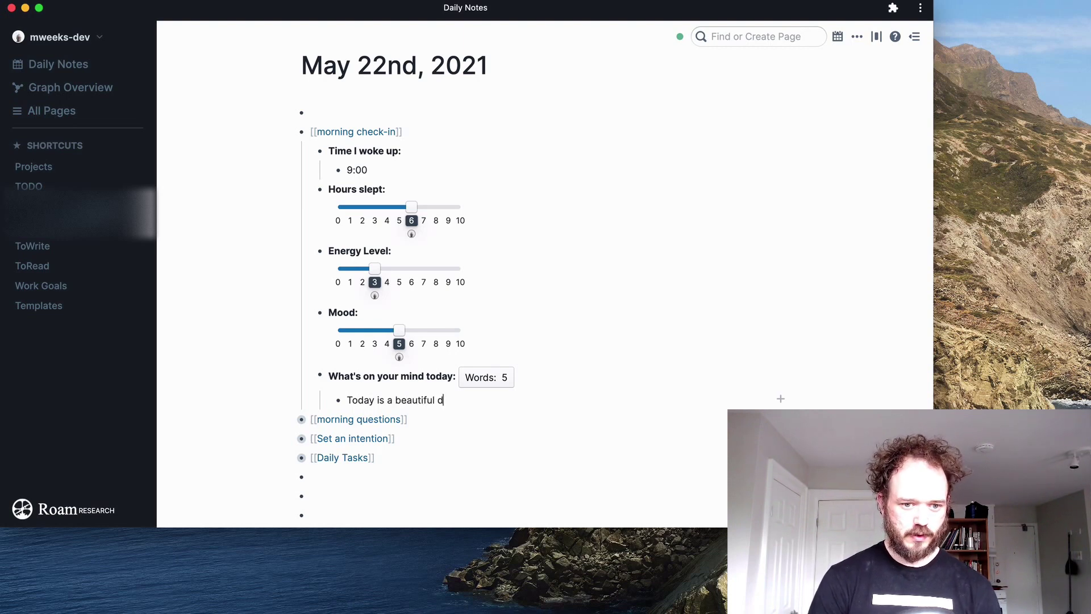
type("ay, and I am")
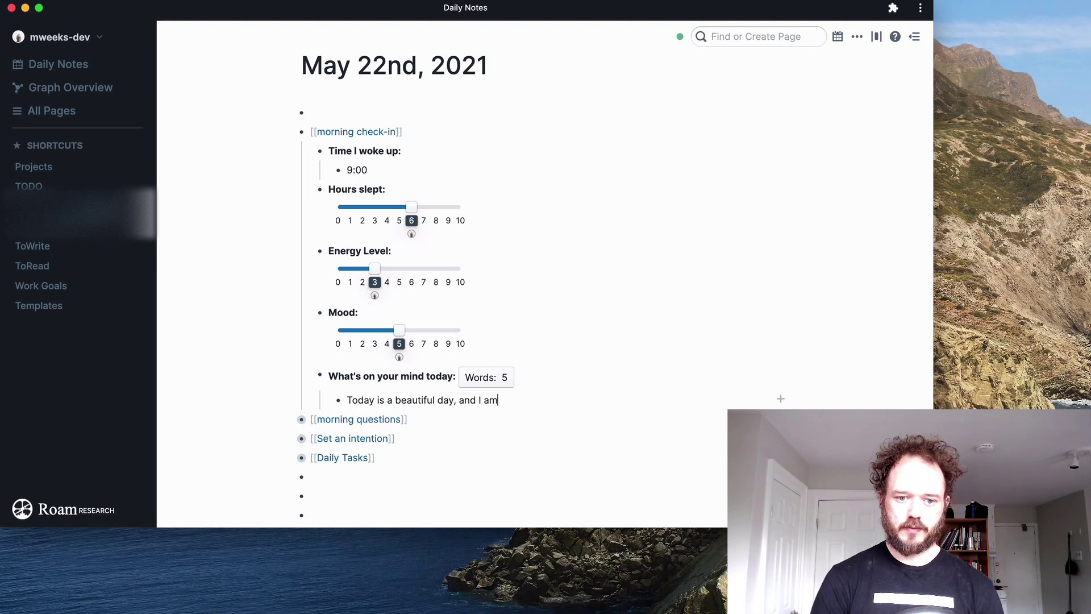
type(" so excited for the long weekend.")
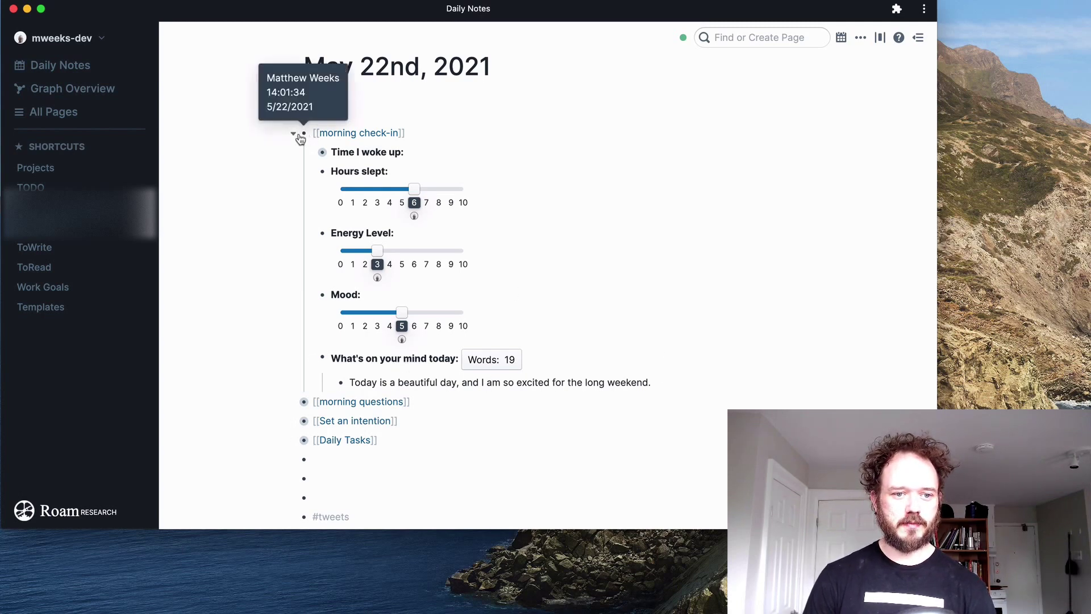
- Collapse the morning check-in block and expand morning questions together with its Affirmations
left_click(294, 134)
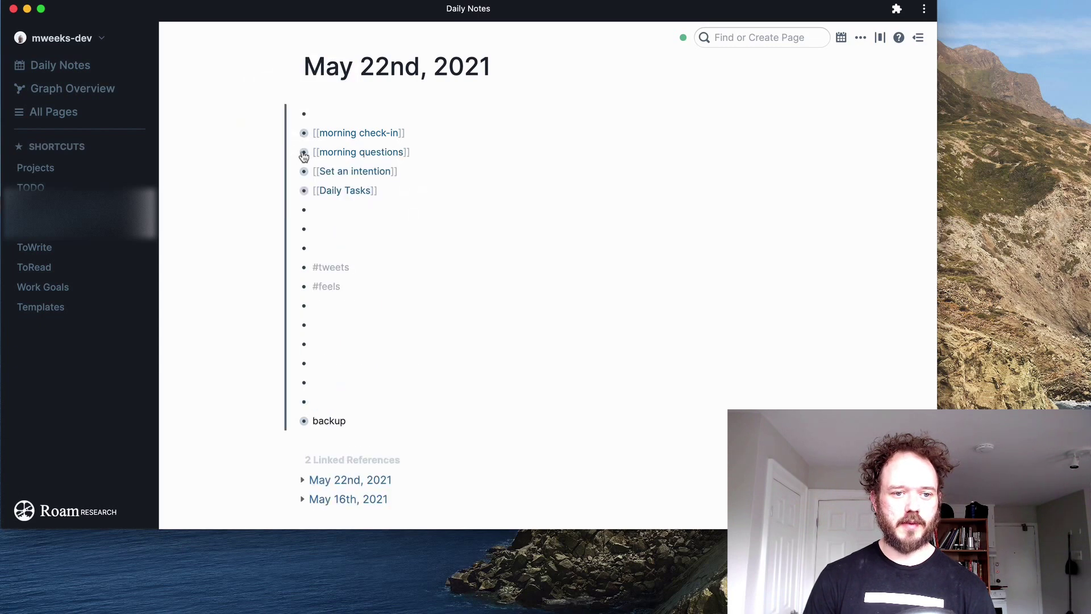
left_click(291, 154)
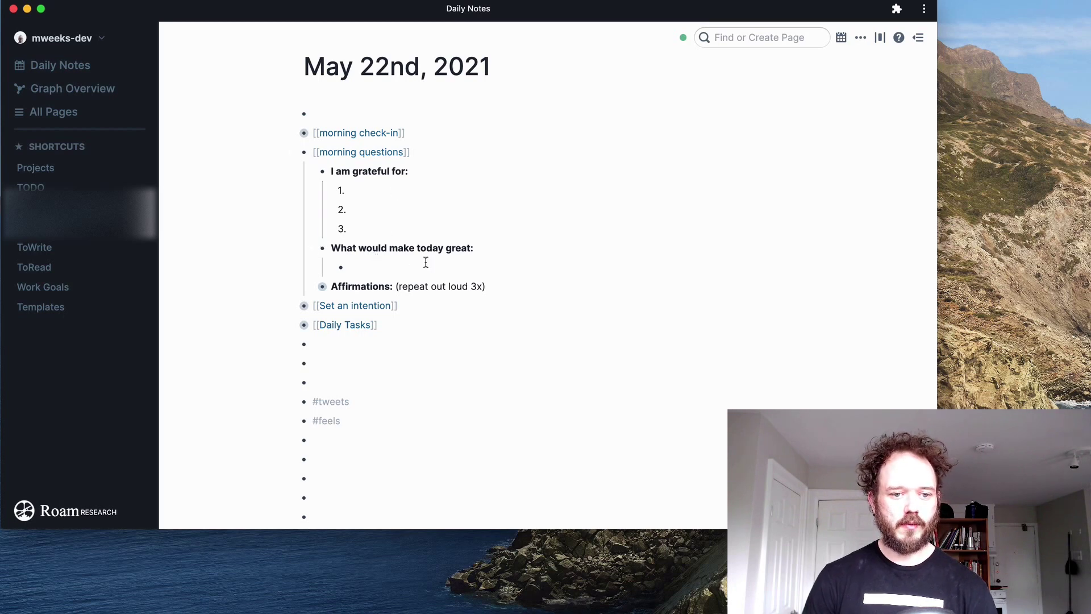
mouse_move(421, 267)
left_mouse_down()
mouse_move(424, 229)
mouse_move(423, 269)
left_mouse_up()
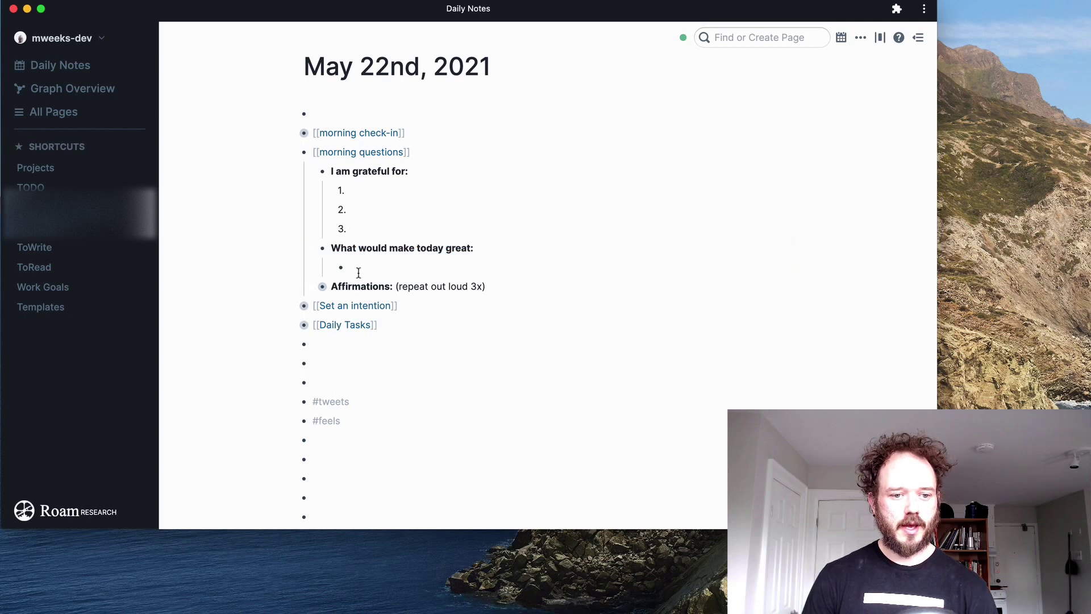
left_click(312, 287)
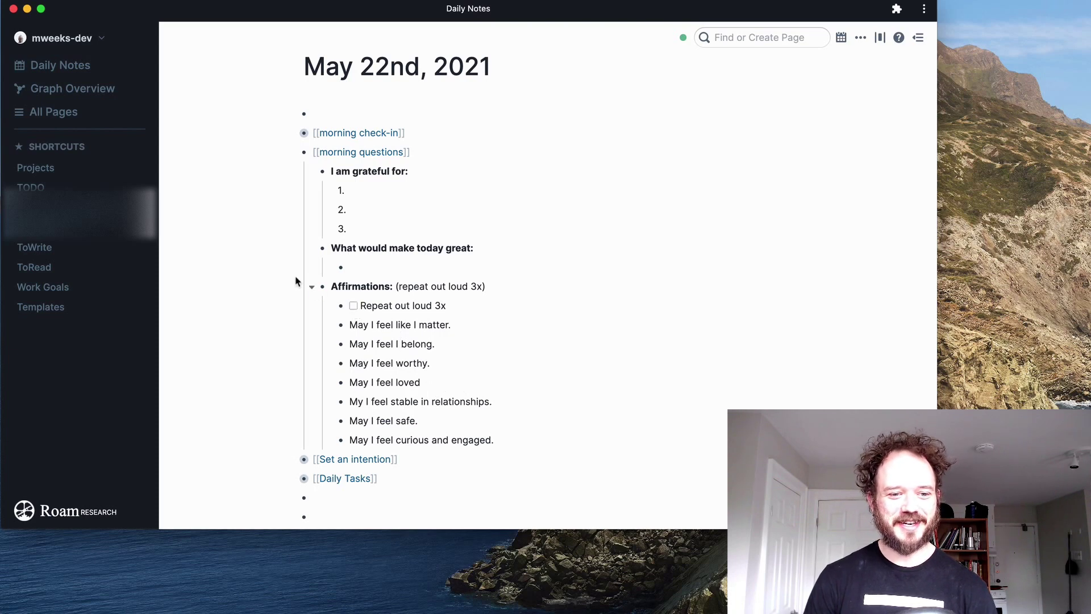
- Collapse the morning questions block and expand the "Set an intention" block
left_click(295, 153)
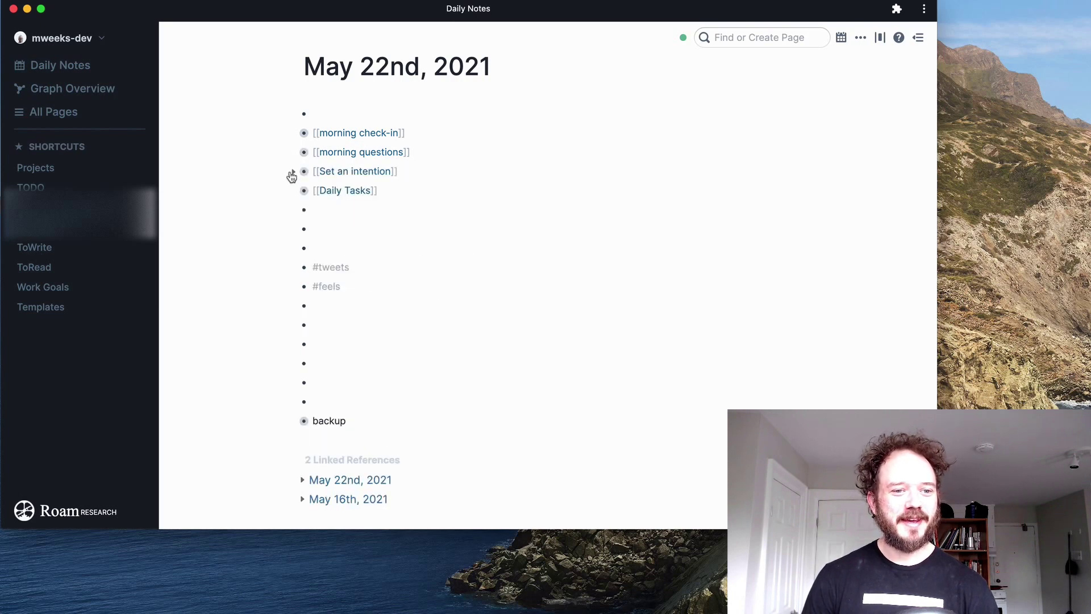
left_click(291, 172)
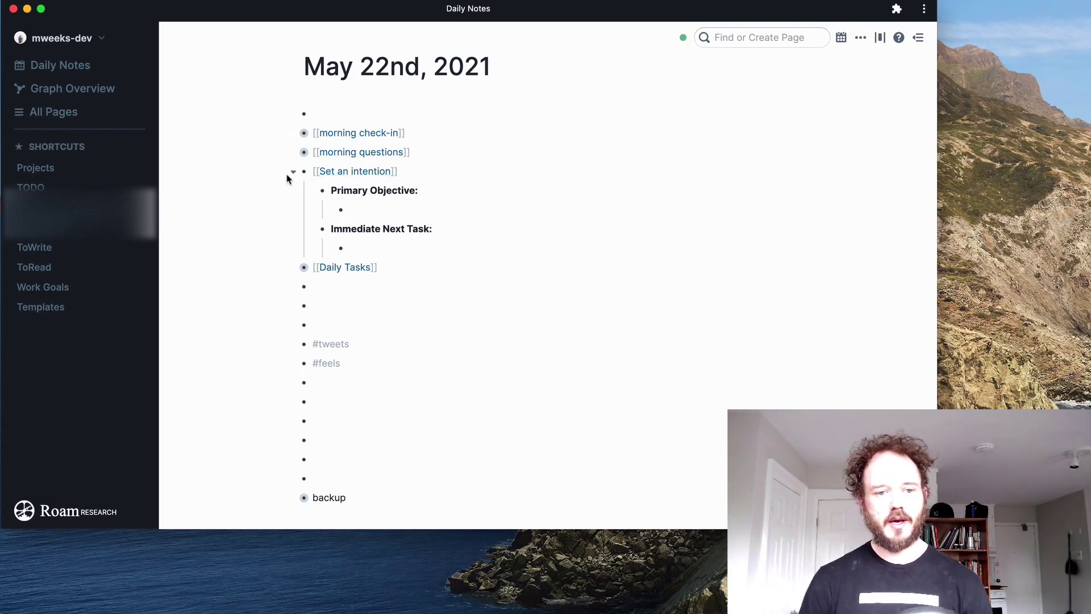
- Reopen the morning questions block to review its prompts and affirmations, and collapse it again
left_click(295, 153)
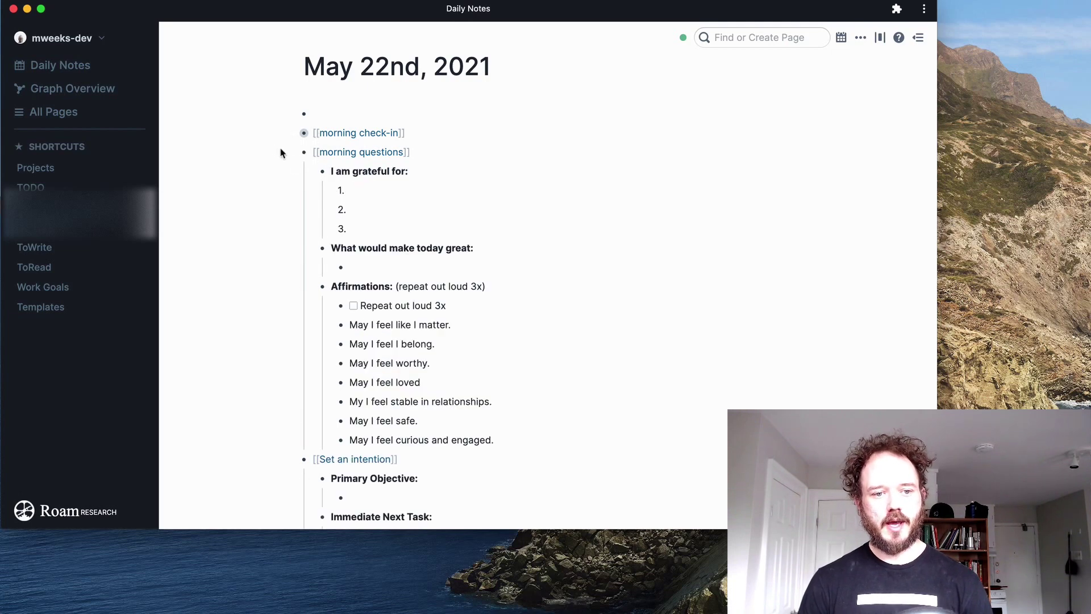
scroll(367, 314, "down", 1)
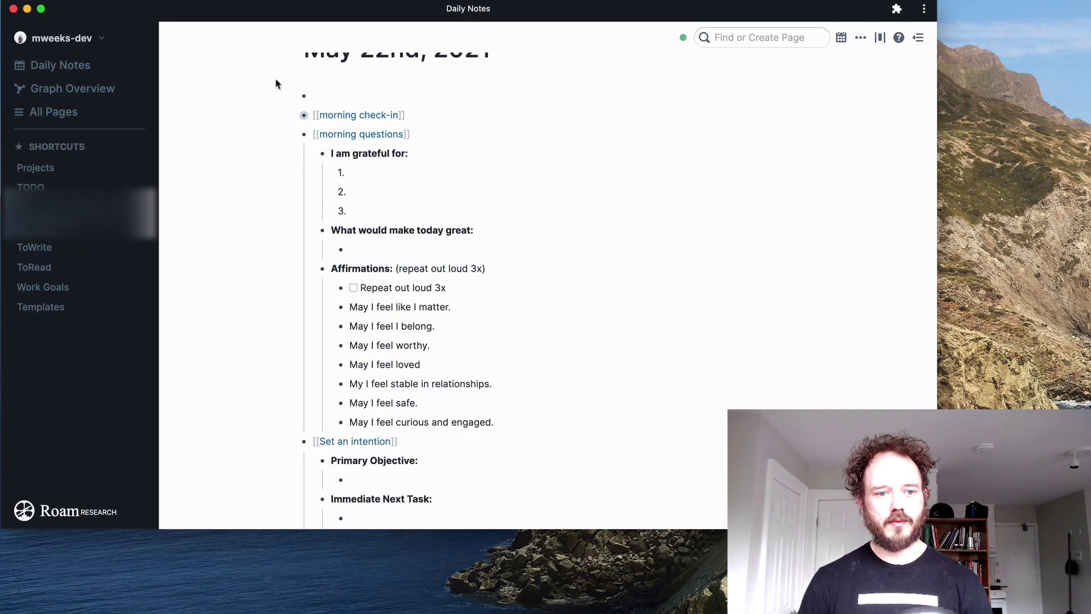
left_click(295, 136)
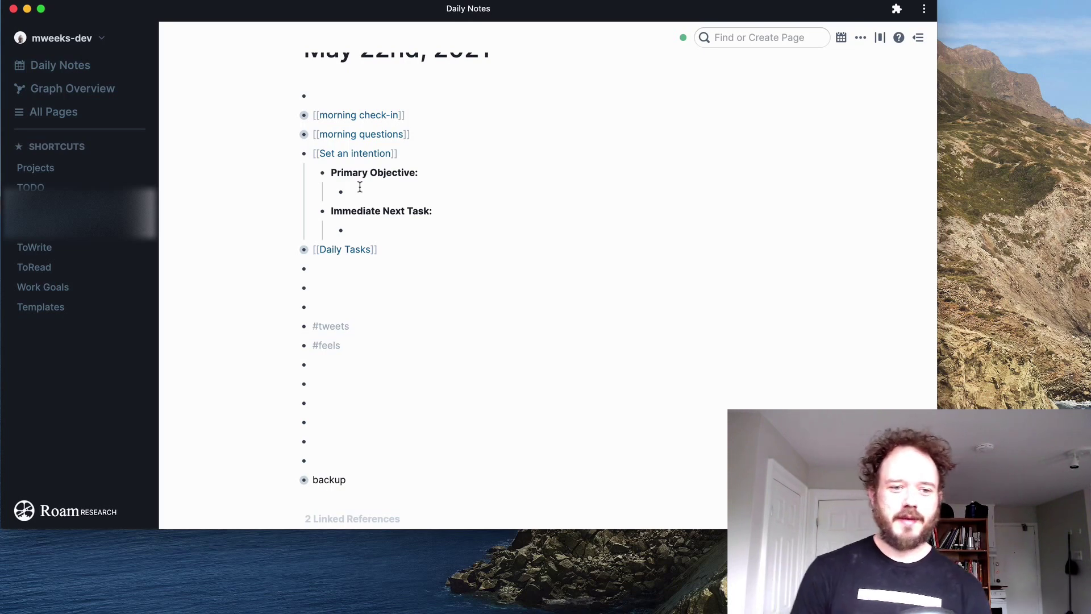
- Write "Get ready for the weekend and have a good time." under Primary Objective
key("Up")
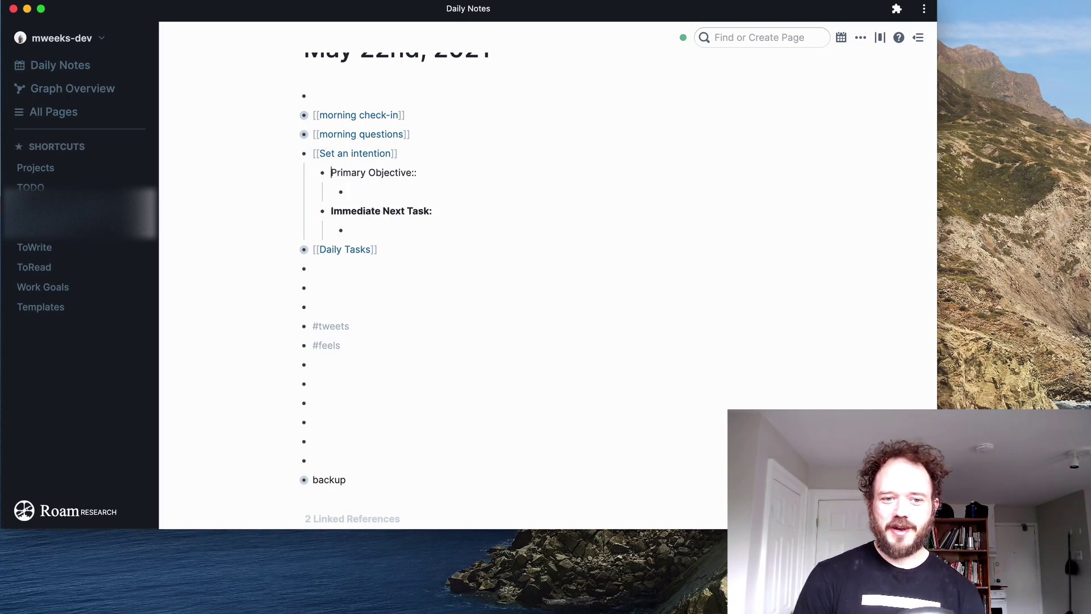
key("Down")
key("Down")
key("Down")
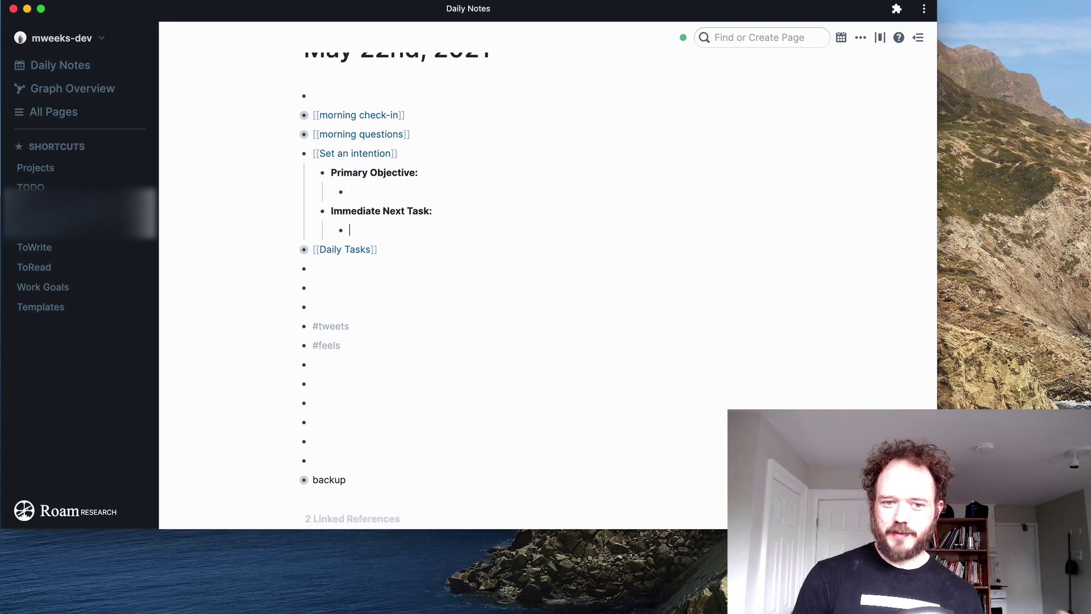
key("Up")
key("Up")
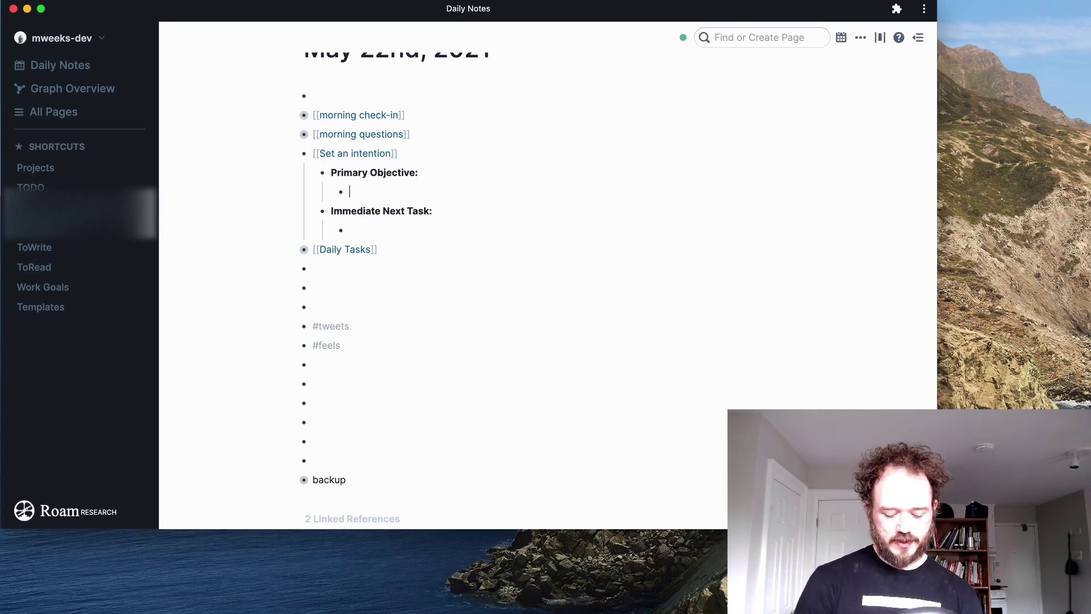
type("Get ")
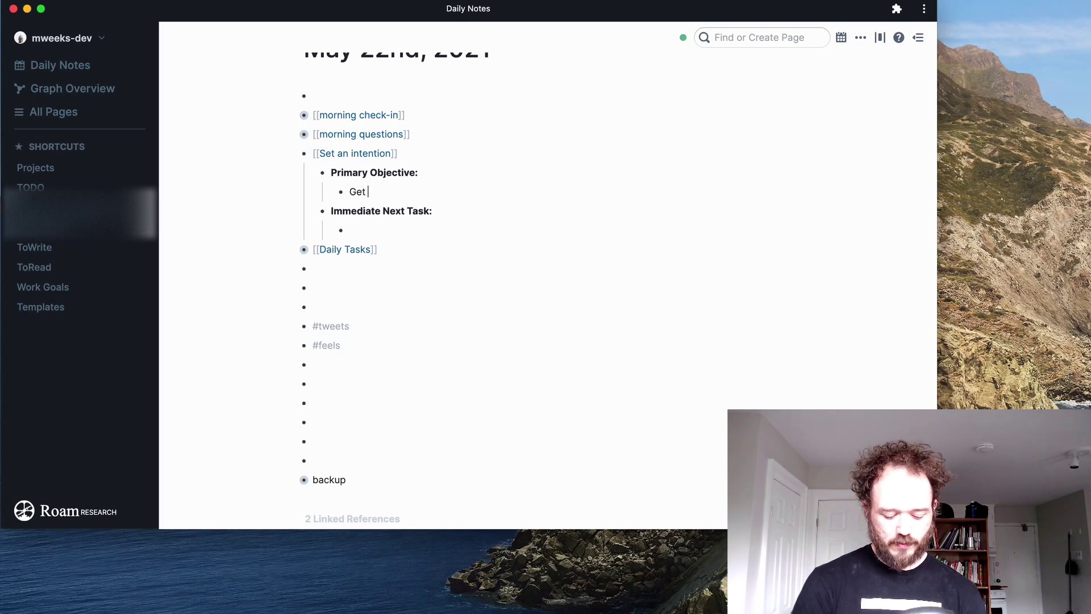
type("ready for the ")
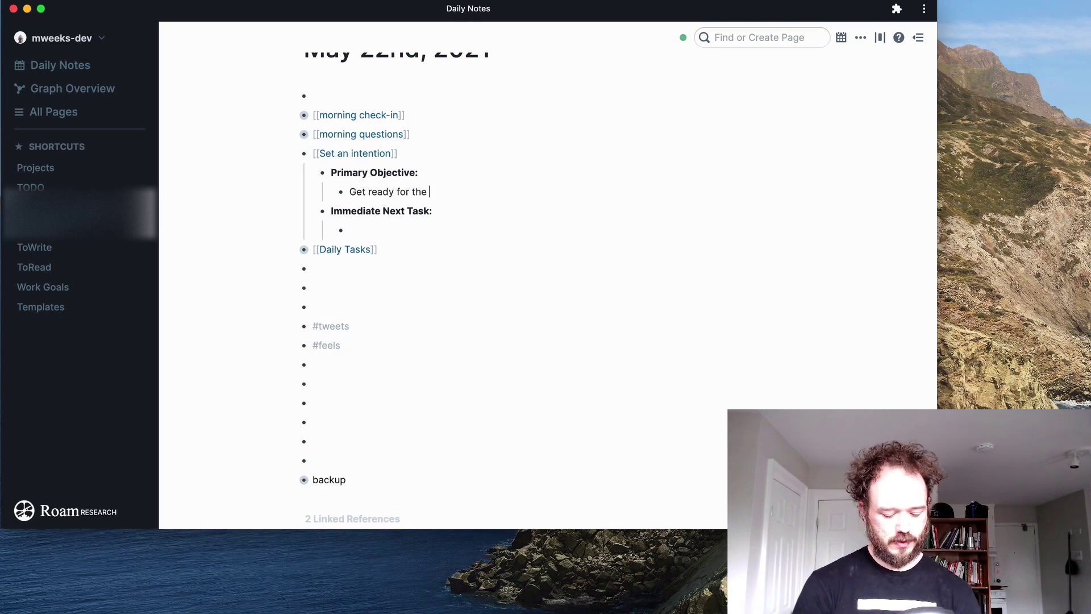
type("weekend and ")
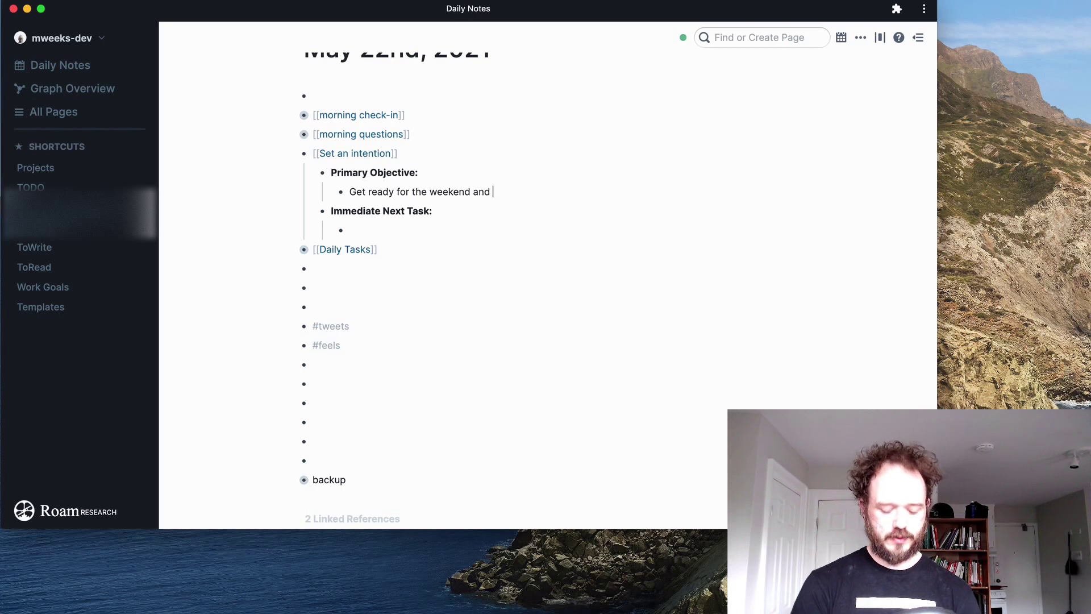
type("have a ")
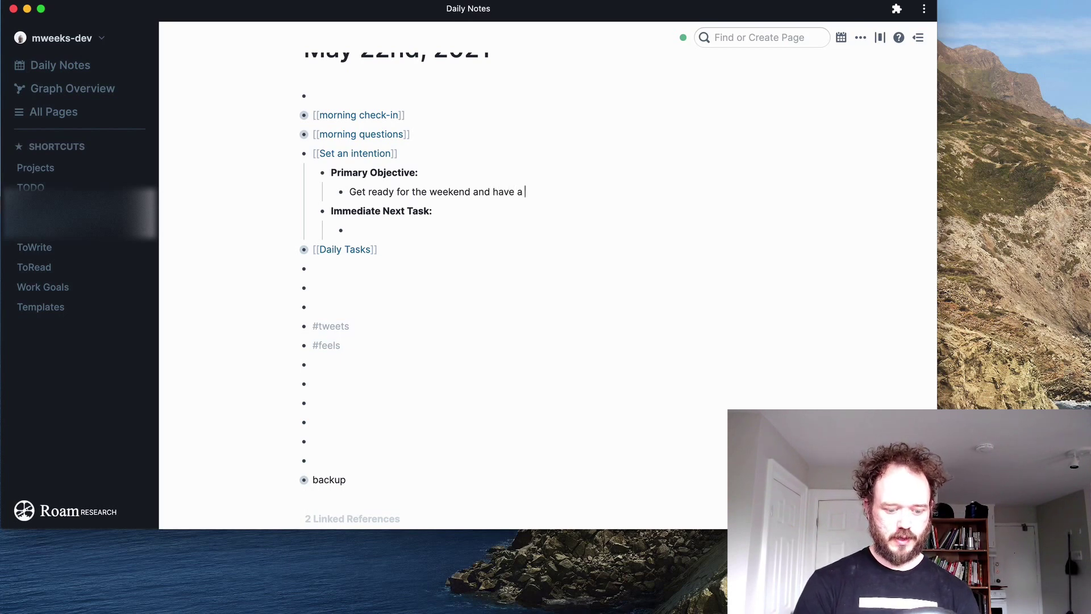
type("good time.")
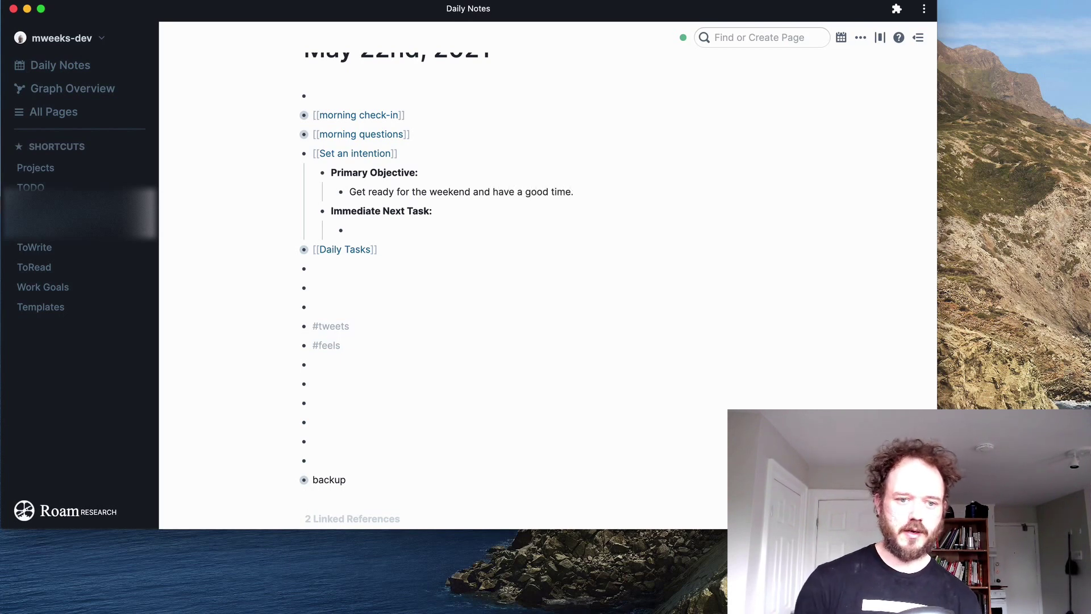
- Add the TODO "Clean my place before heading out on the roadtrip" under Immediate Next Task
left_click(361, 226)
key("super+Return")
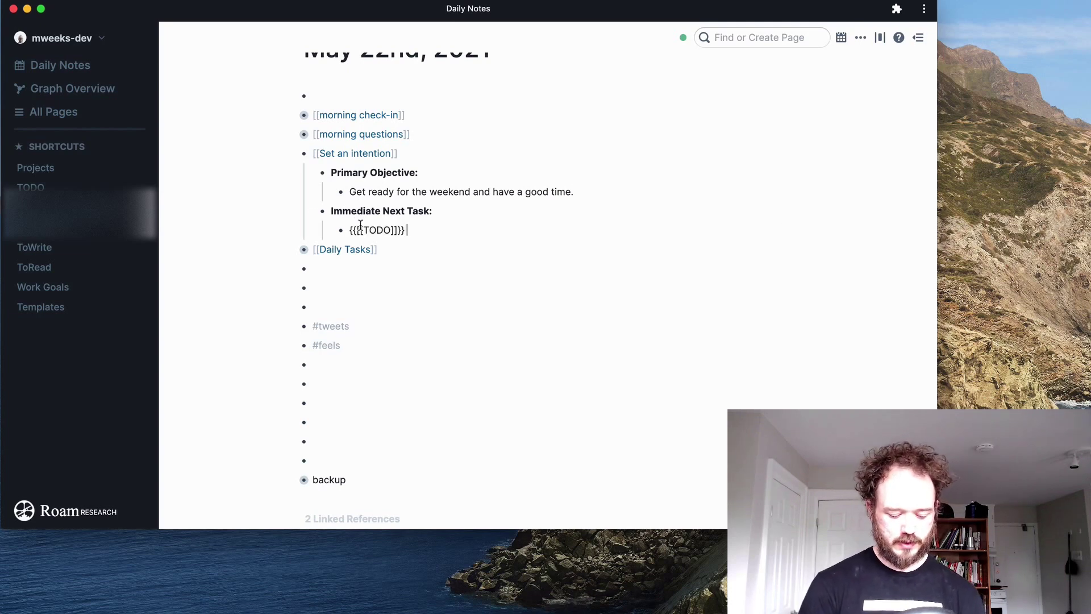
type("Clean my ")
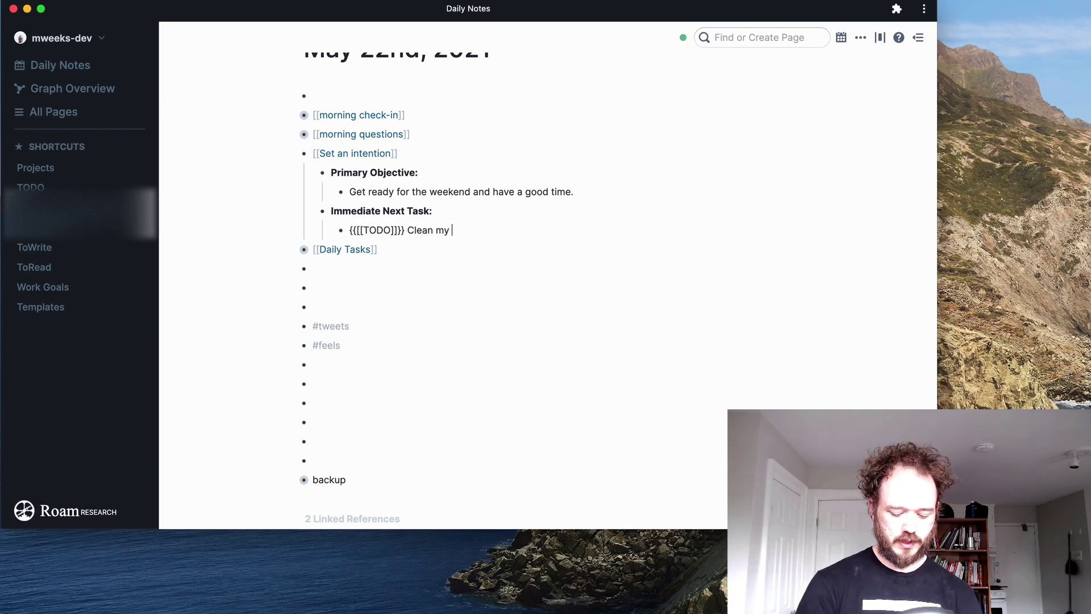
type("place befor")
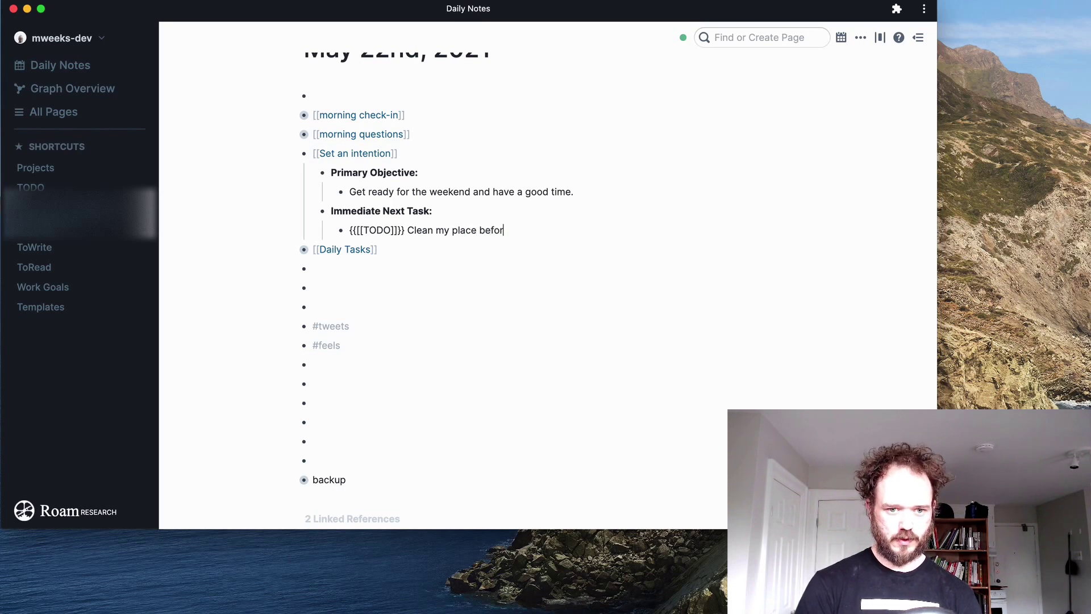
type("e heading out on")
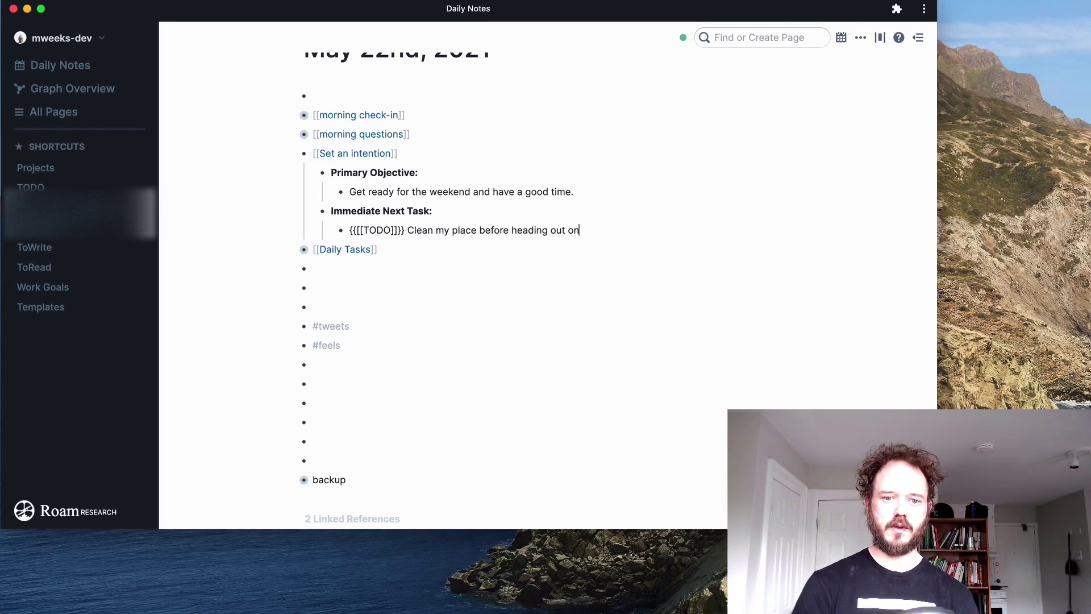
type(" m")
key("BackSpace")
type("the roadtrip")
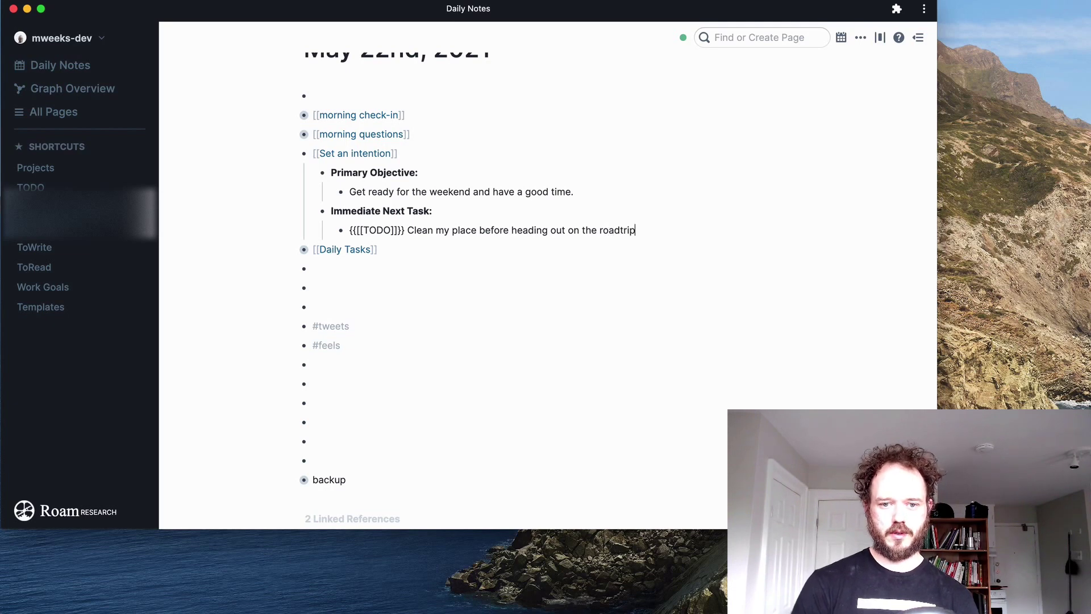
- Add a second TODO, "Record a youtube video", under Immediate Next Task
key("Return")
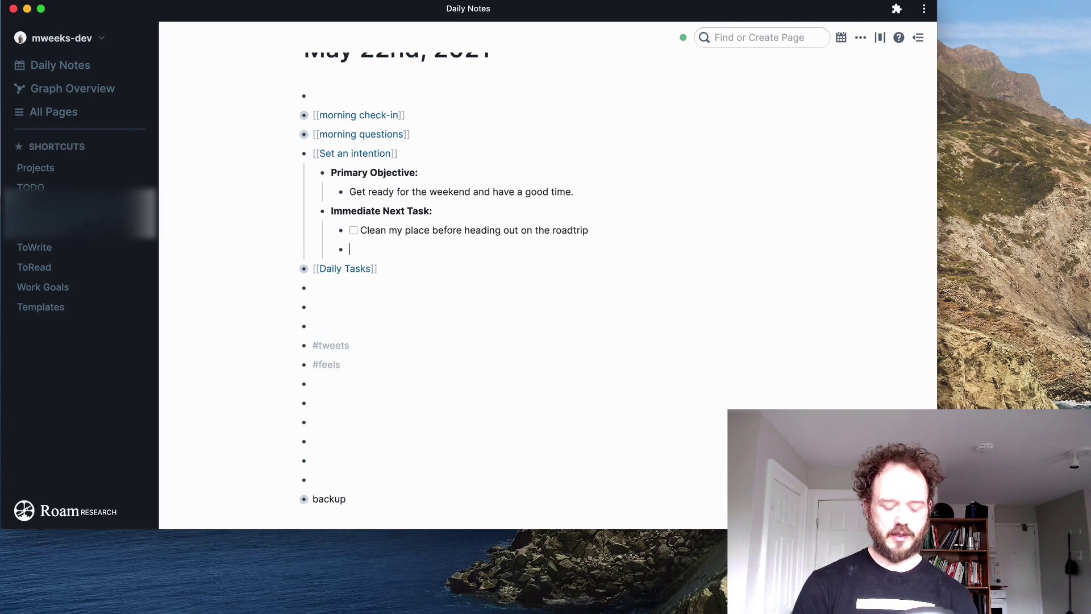
key("ctrl+Return")
type("R")
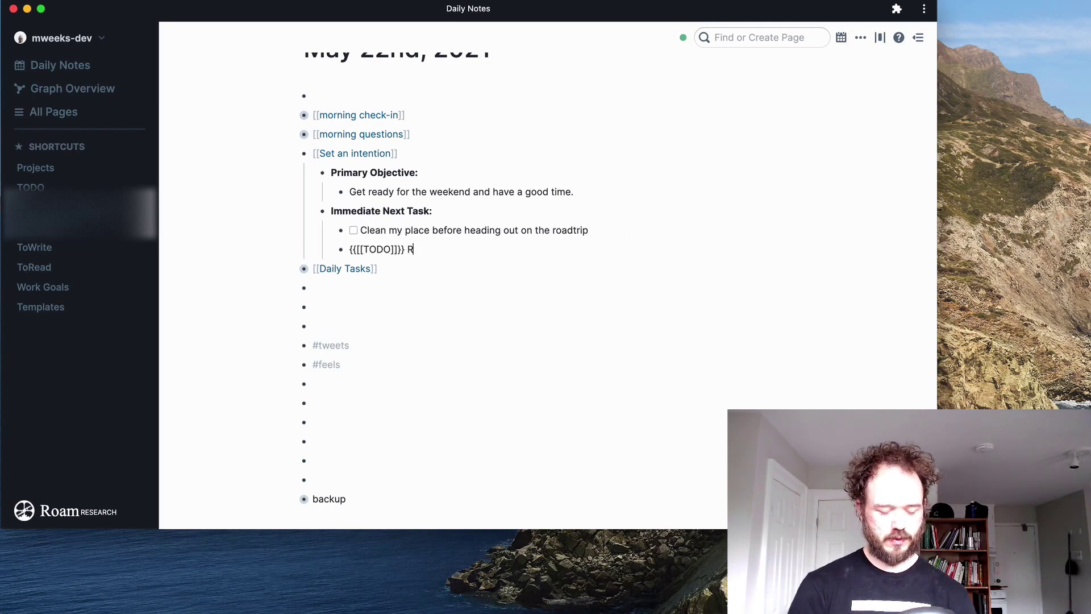
type("ecord a y")
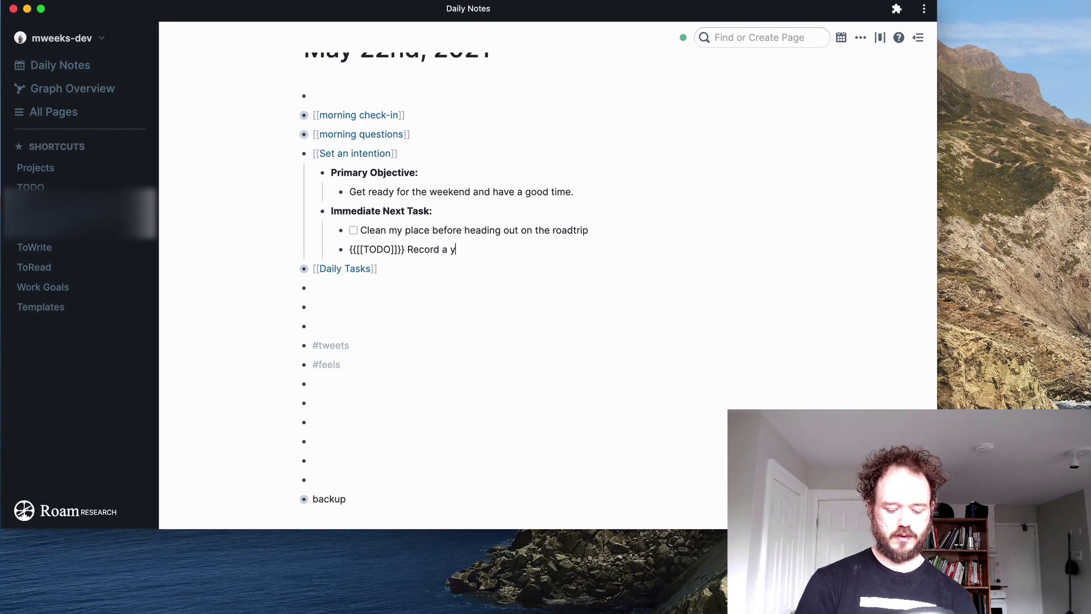
type("outube video")
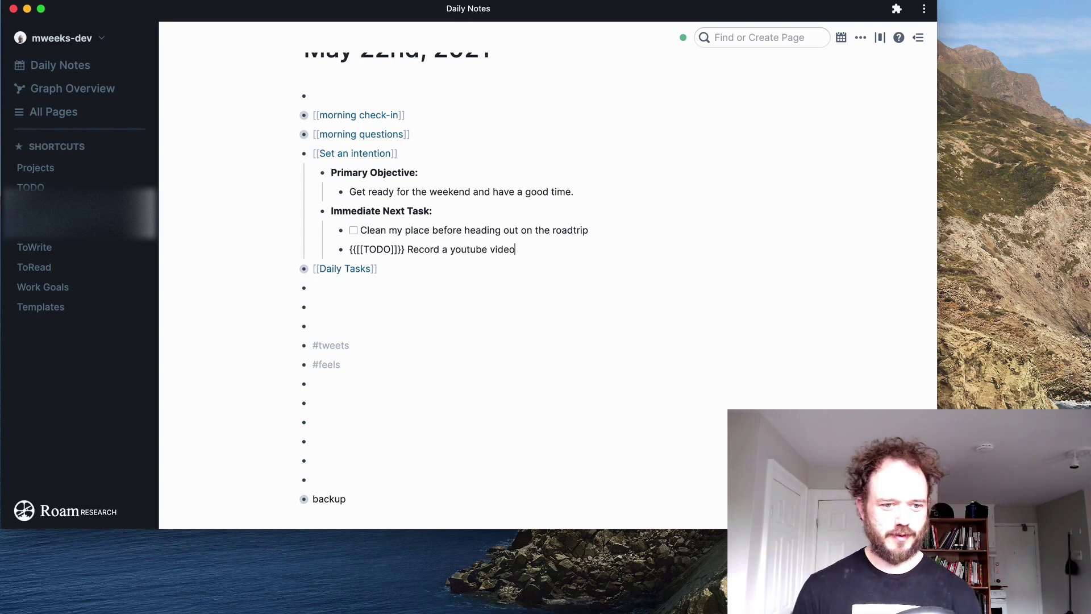
left_click(328, 287)
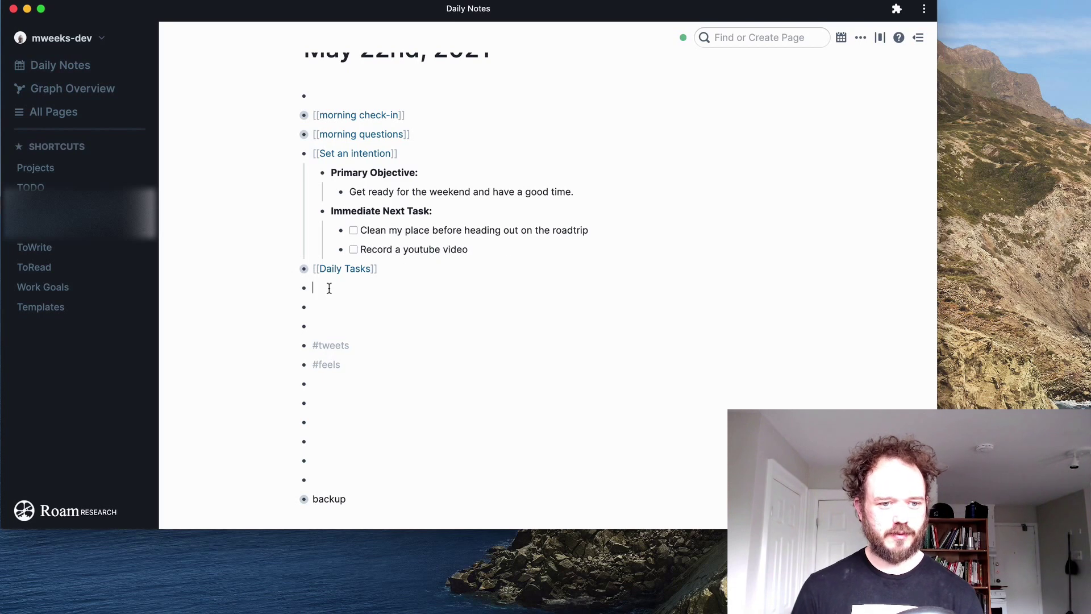
- Collapse the "Set an intention" block and expand Daily Tasks together with its "review outstanding tasks" item
left_click(294, 154)
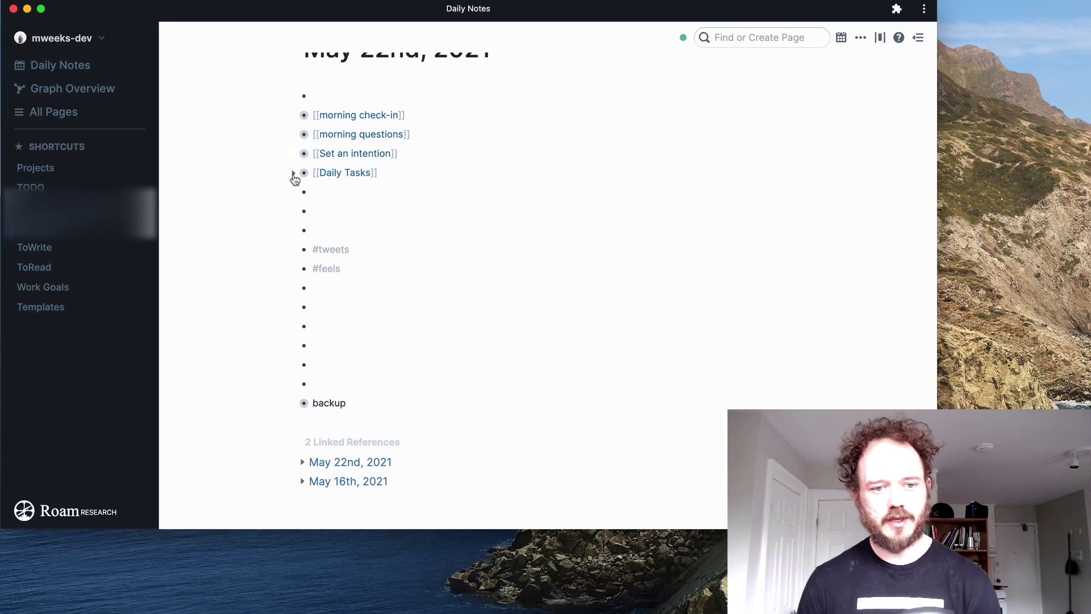
left_click(294, 175)
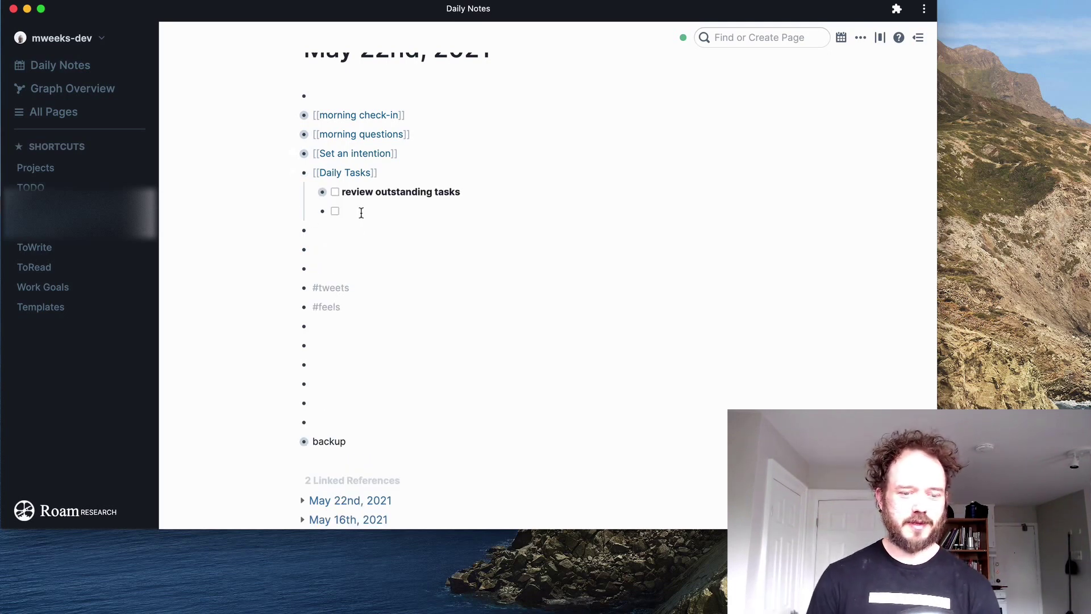
left_click(311, 192)
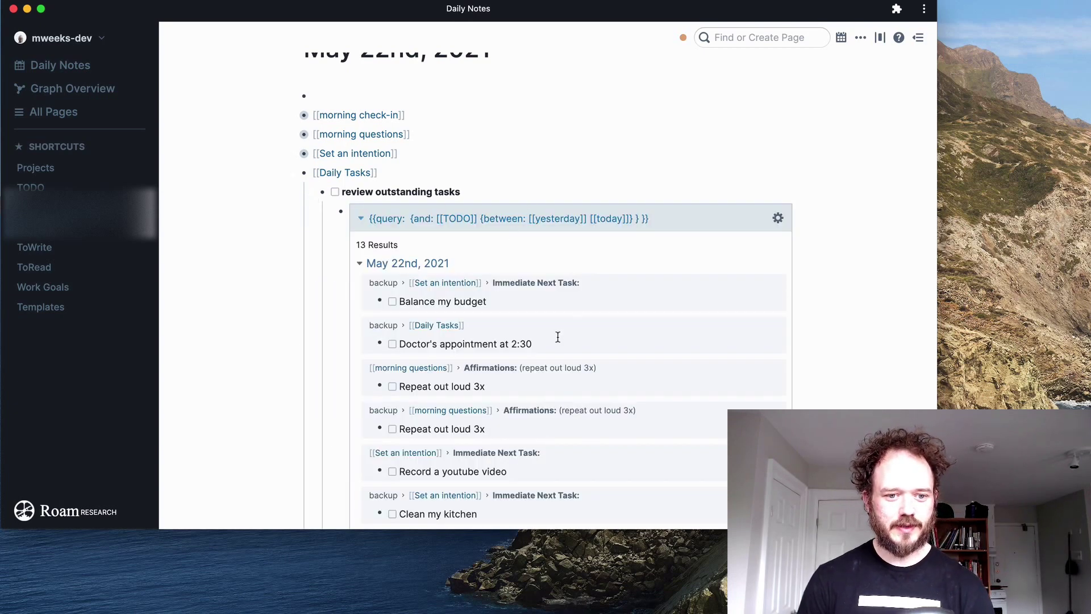
- Examine the outstanding tasks query between yesterday and today and its results across all listed dates
scroll(557, 338, "down", 2)
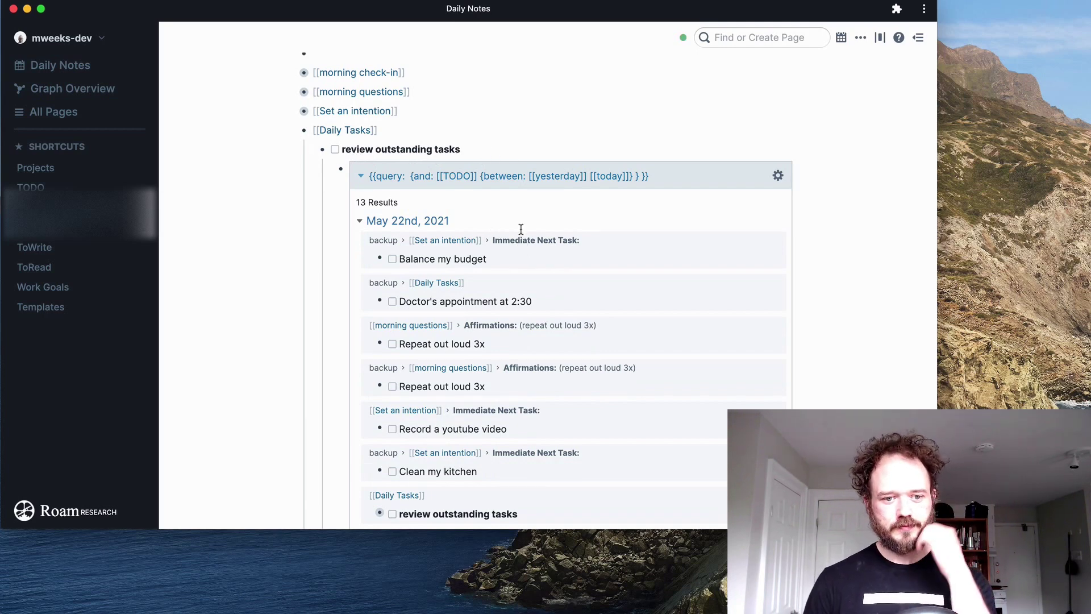
scroll(443, 185, "down", 1)
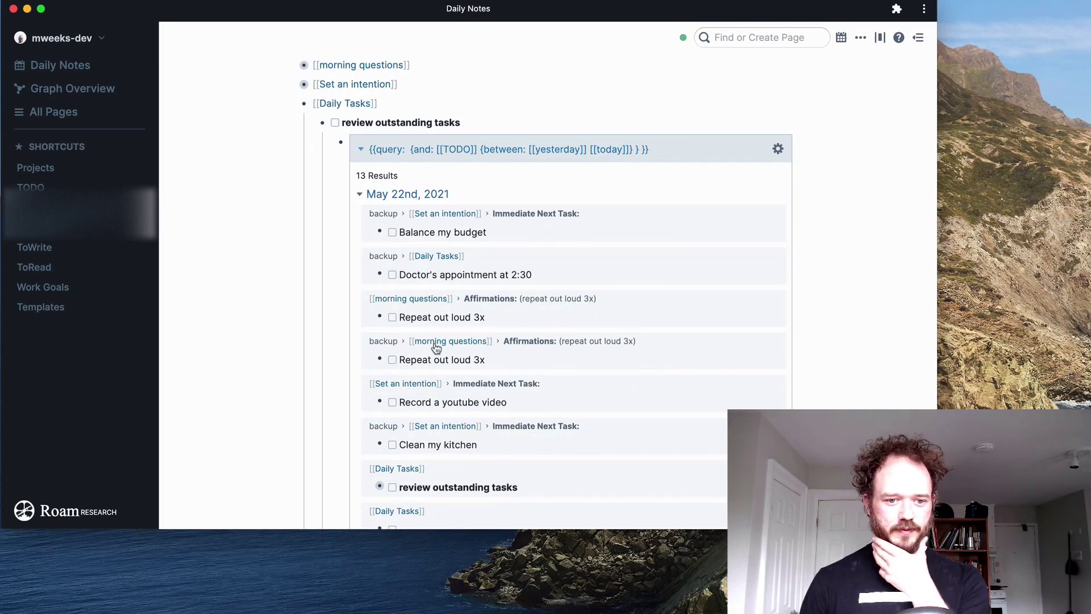
scroll(410, 358, "down", 4)
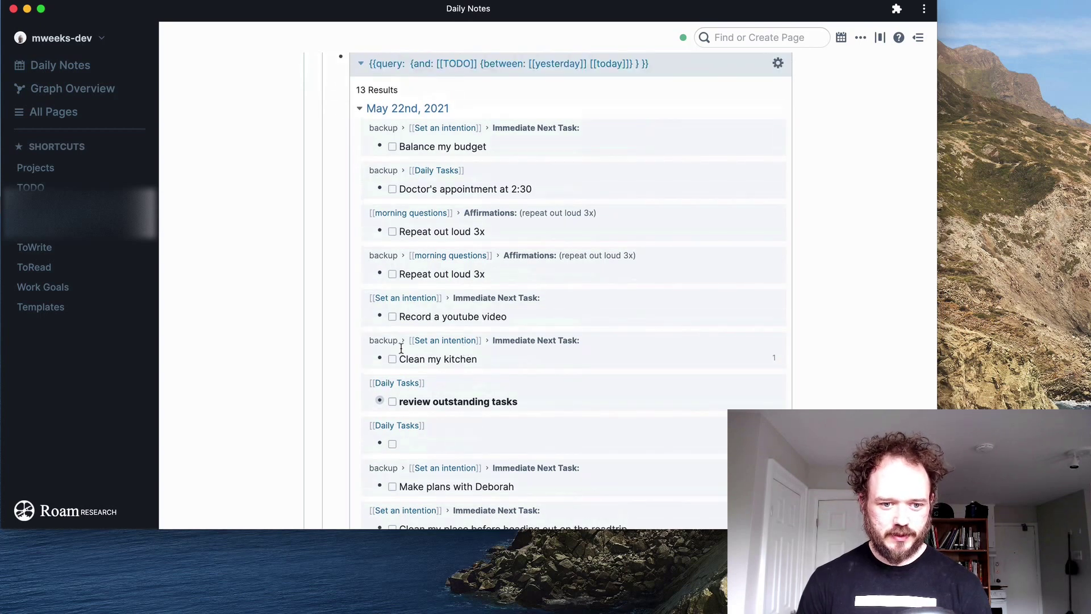
scroll(399, 356, "down", 5)
scroll(400, 356, "down", 4)
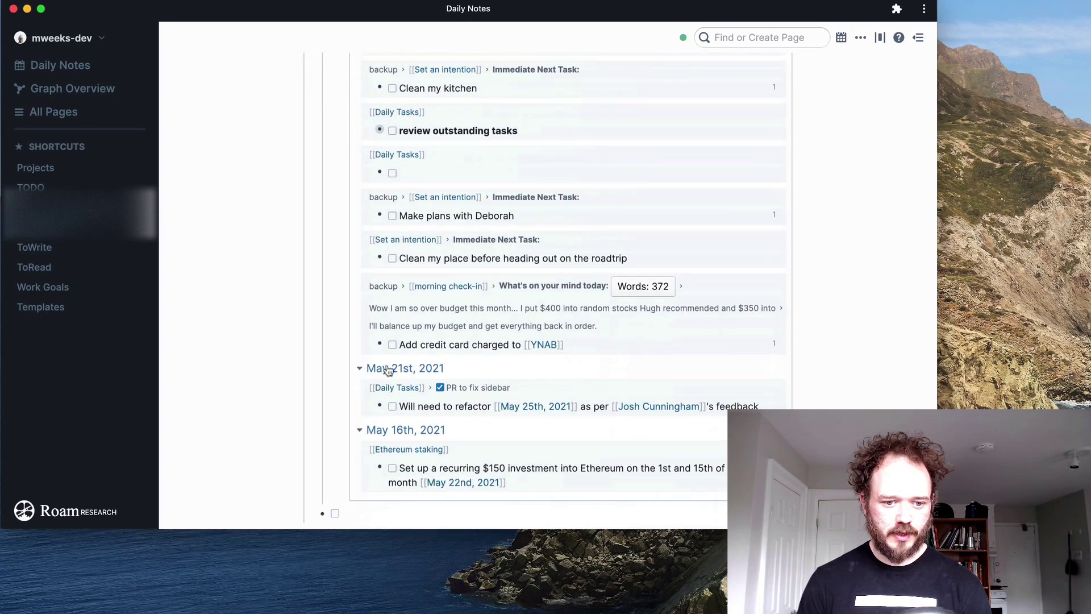
scroll(421, 410, "up", 11)
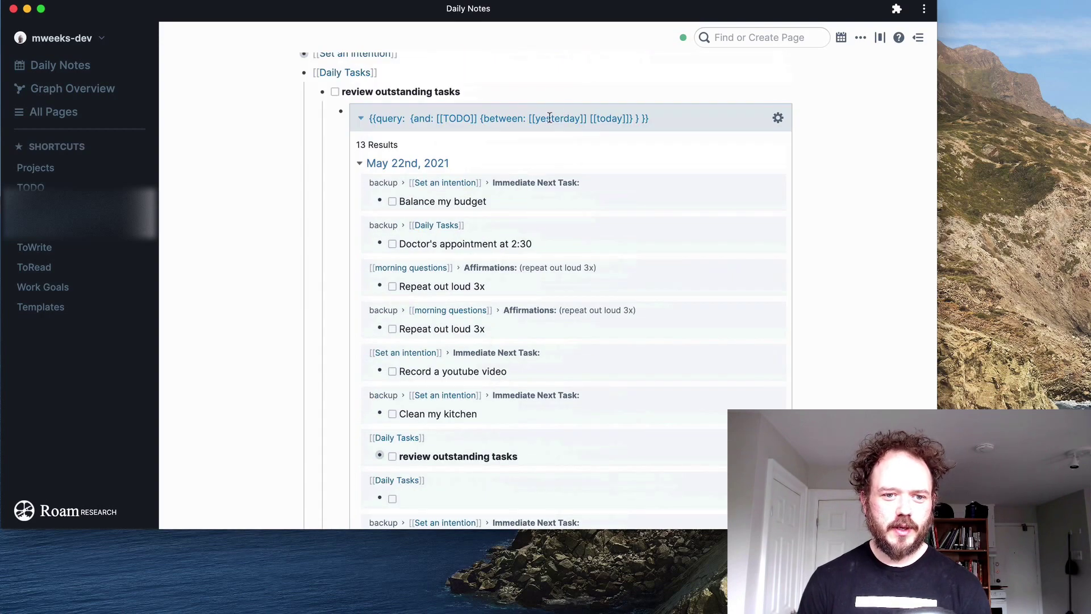
scroll(617, 406, "down", 11)
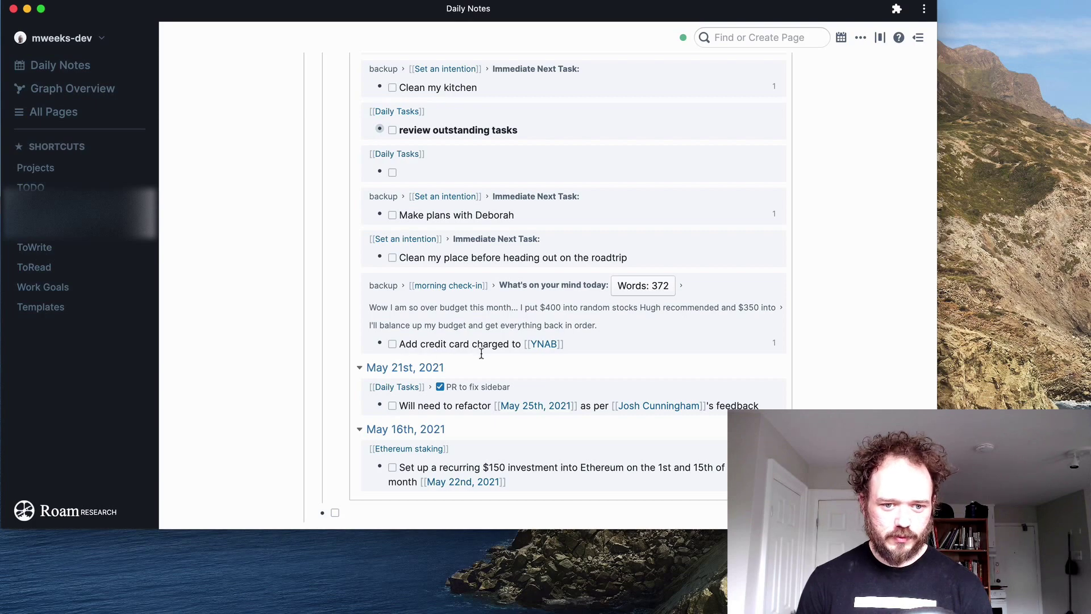
- Place a reference to the query result "Add credit card charged to [[YNAB]]" nested beneath the outstanding tasks query
scroll(482, 354, "up", 5)
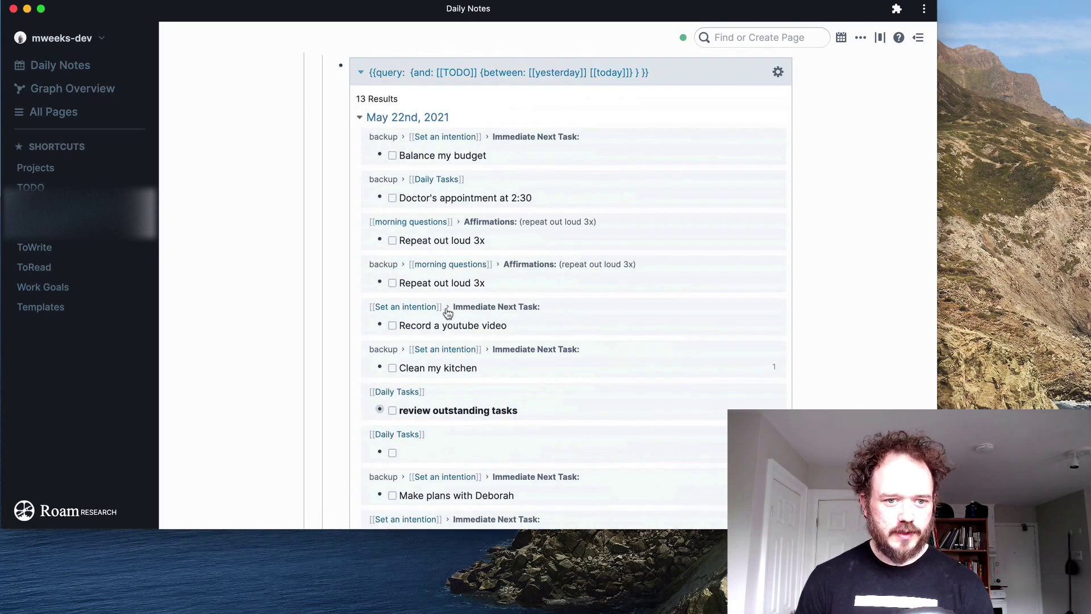
scroll(448, 314, "down", 6)
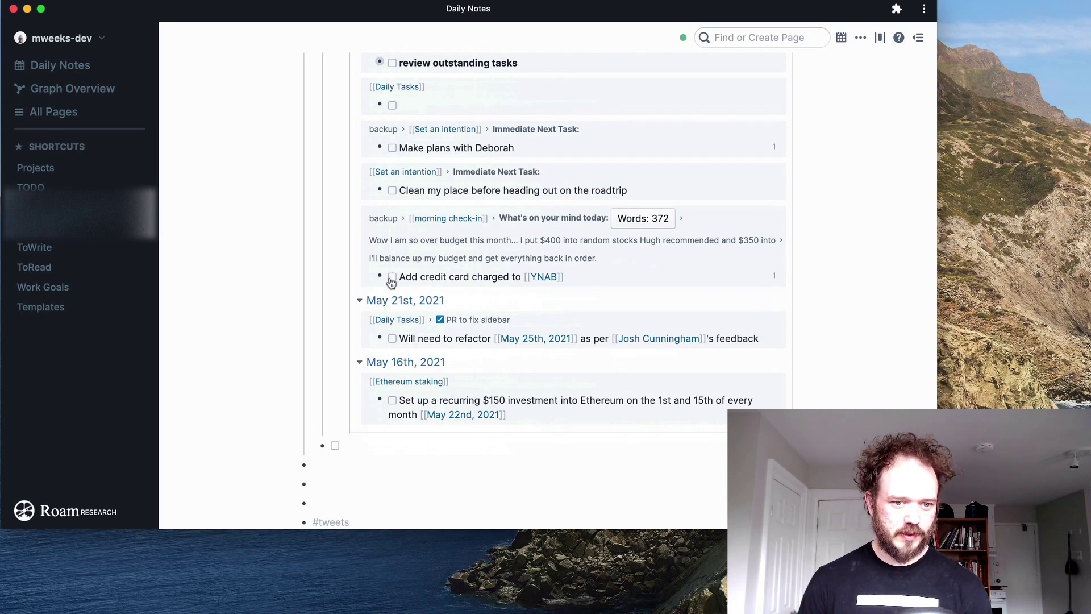
left_click_drag(380, 278, 375, 450)
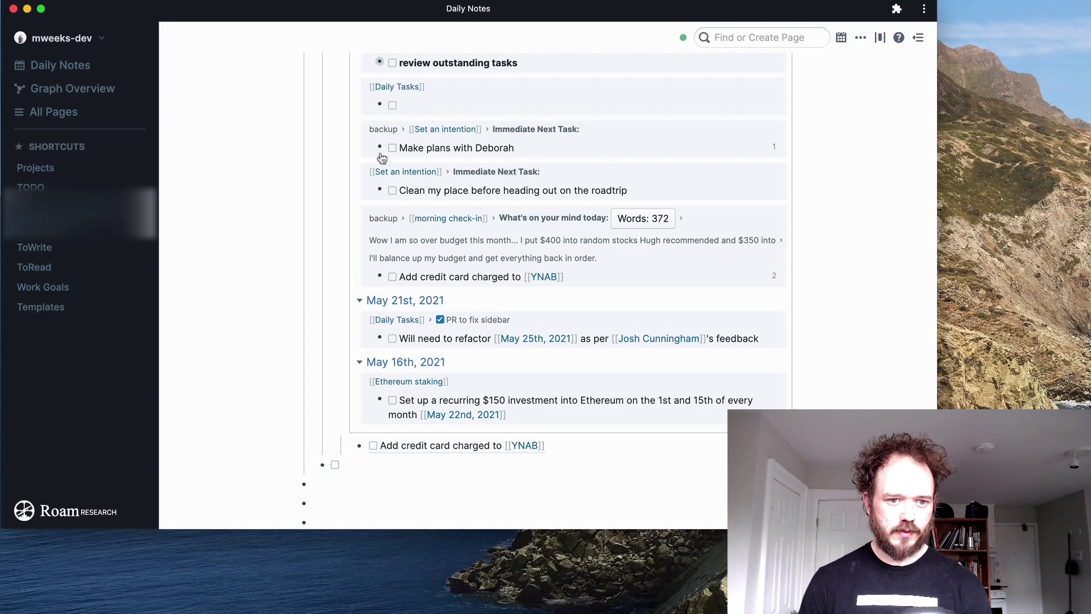
- Reference "Record a youtube video", "Doctor's appointment at 2:30" and "Balance my budget" in that order above "review outstanding tasks", and collapse the query results
scroll(396, 145, "up", 10)
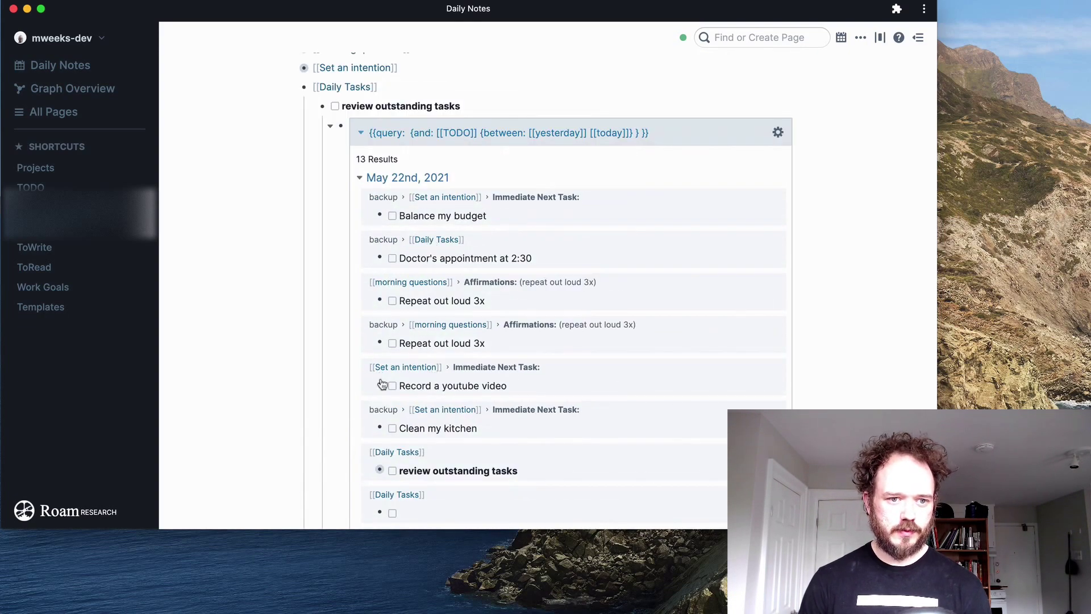
left_click_drag(380, 385, 349, 110)
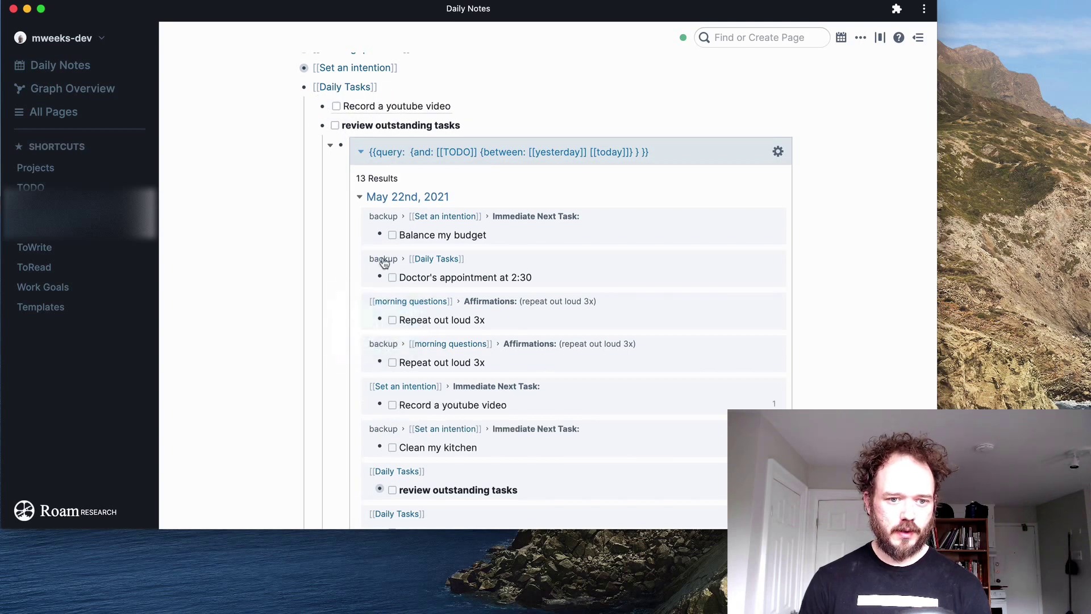
left_click_drag(380, 280, 327, 122)
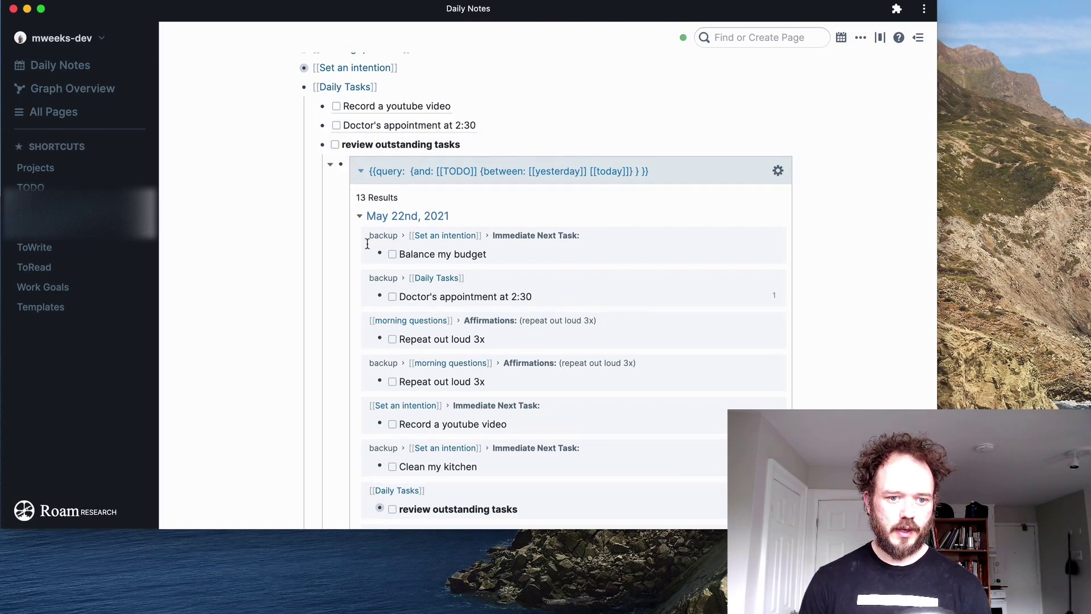
left_click_drag(379, 257, 333, 145)
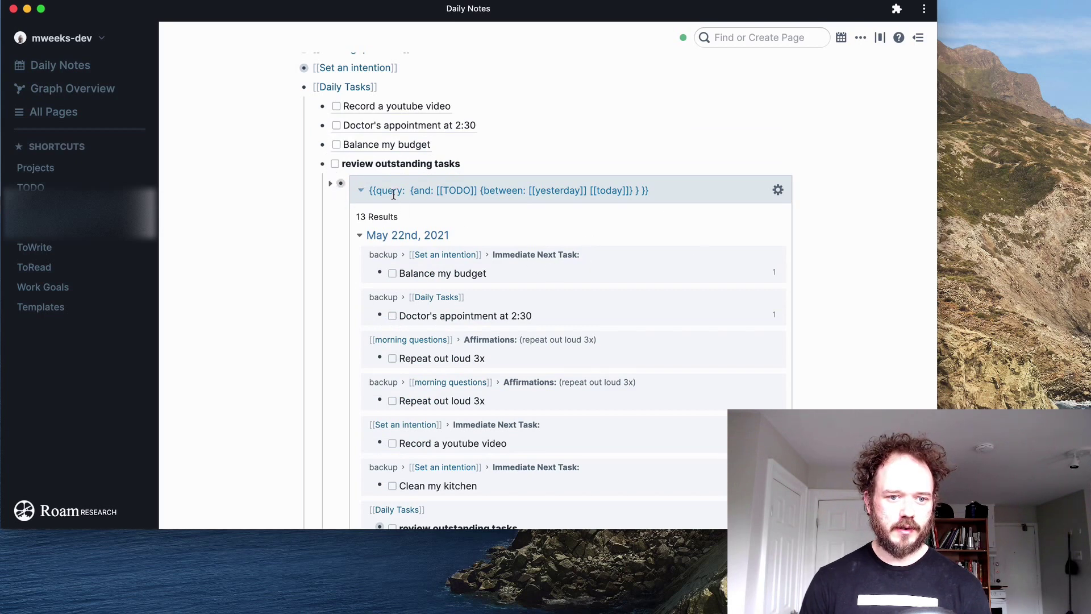
left_click(362, 189)
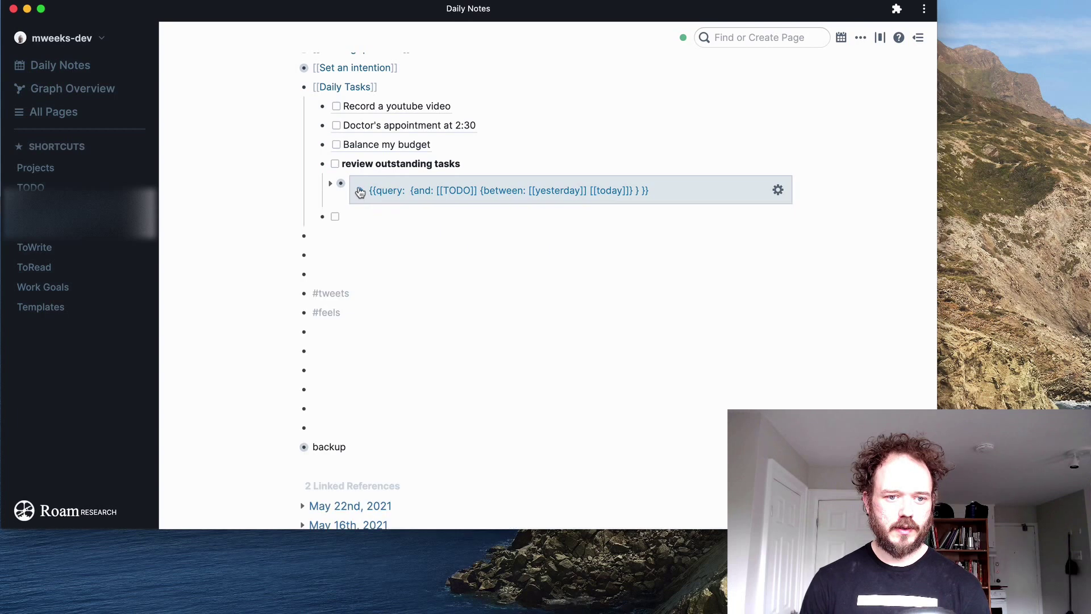
- Mark "review outstanding tasks" under Daily Tasks as done and collapse its nested query
left_click(334, 165)
left_click(311, 165)
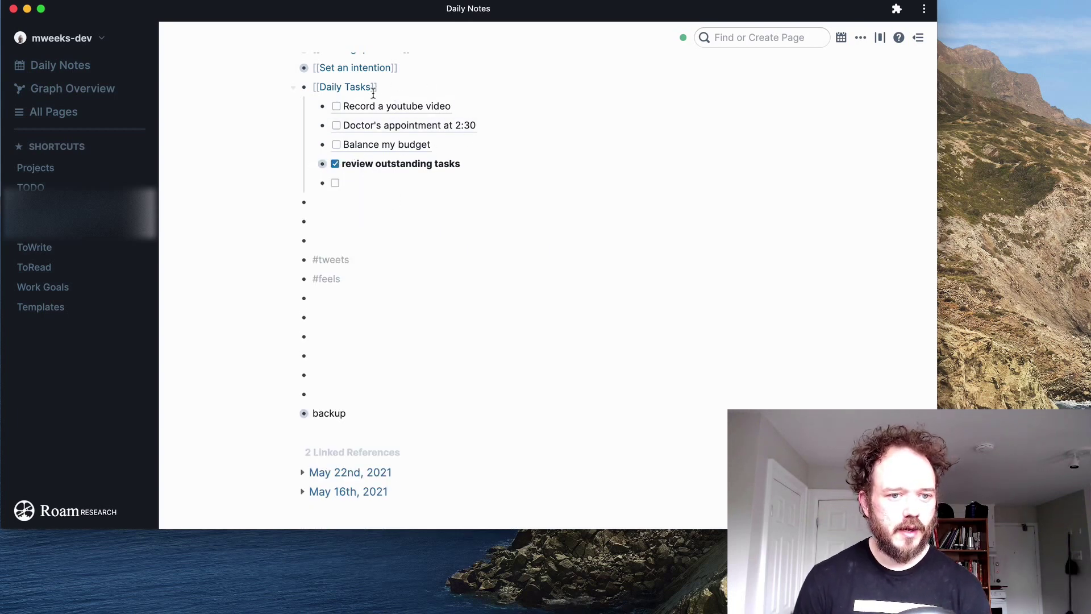
- Mark the "Record a youtube video" task as done and collapse the Daily Tasks block
right_click(337, 106)
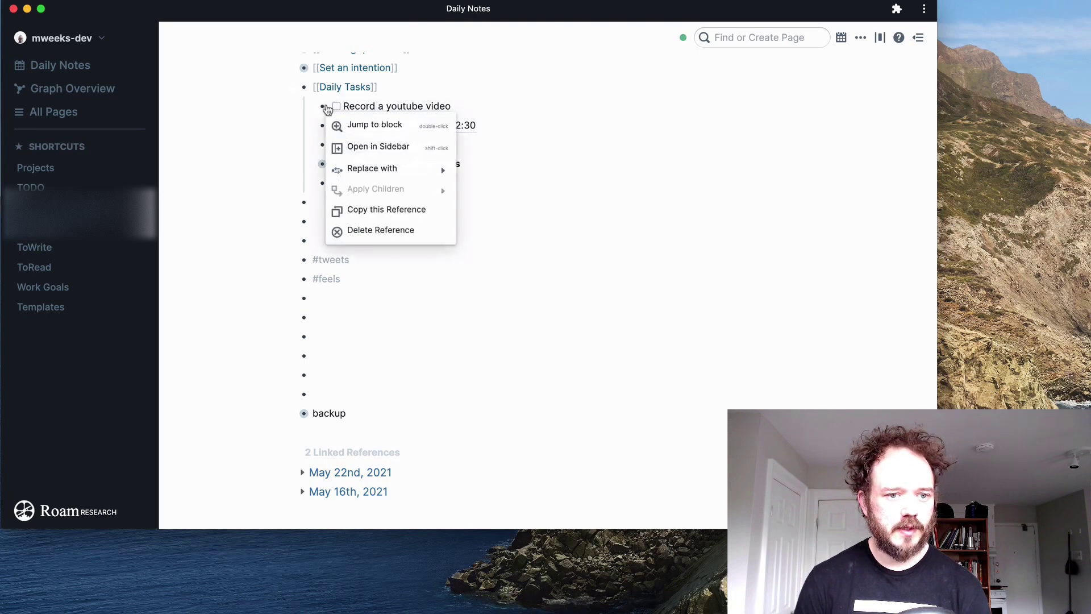
key("Down")
key("Right")
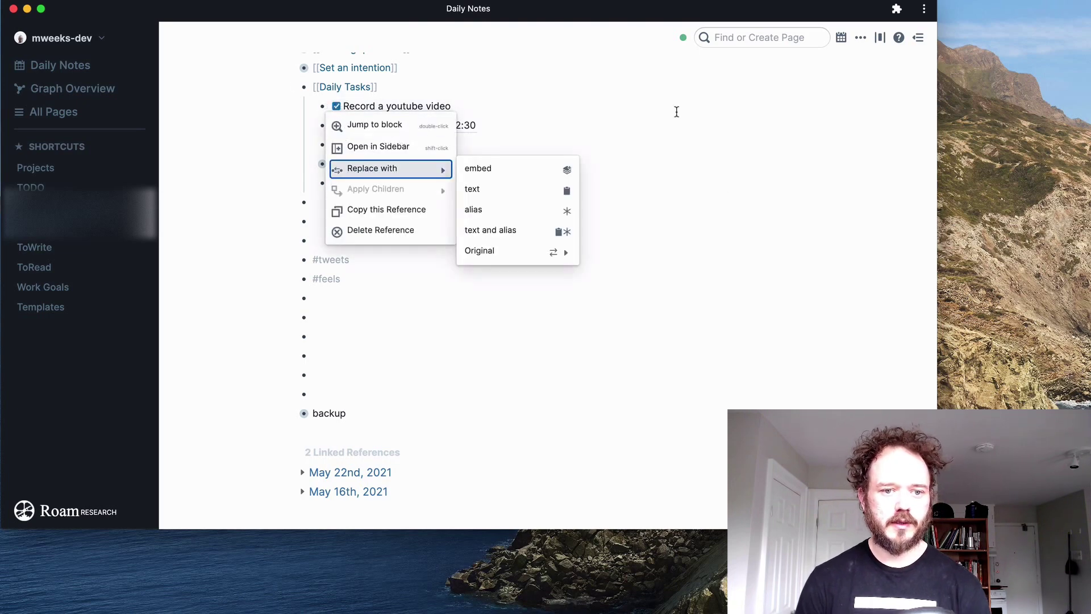
left_click(676, 113)
left_click(364, 202)
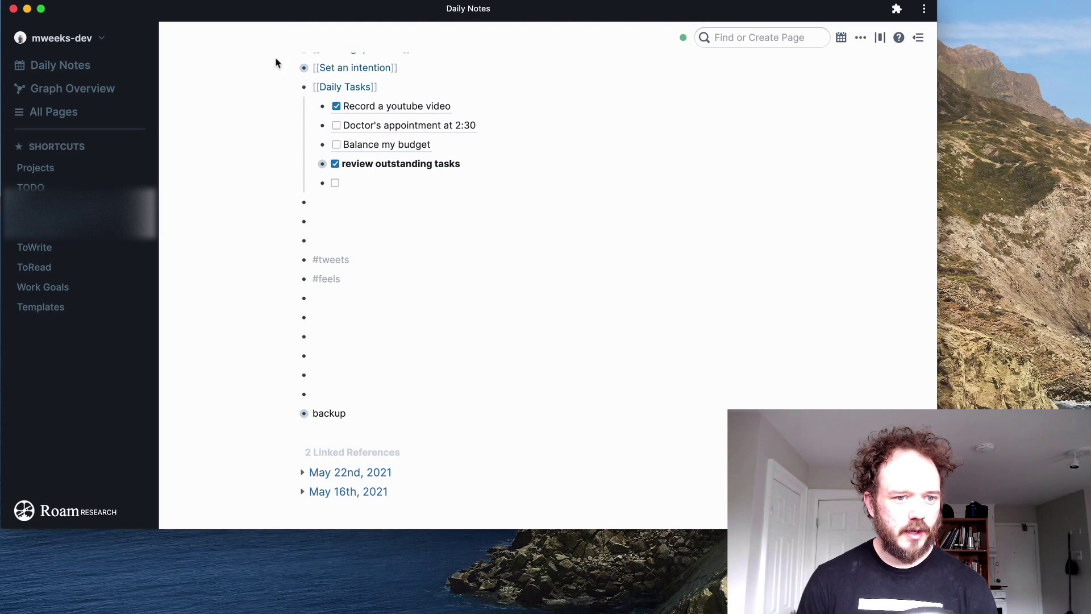
left_click(292, 88)
scroll(446, 175, "up", 2)
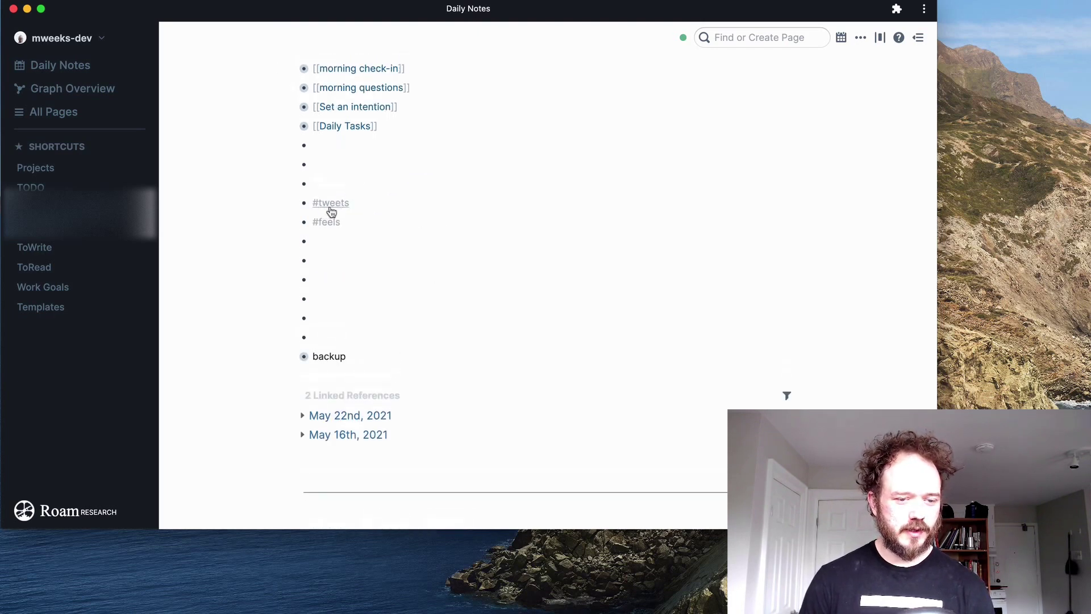
- Start an empty nested block beneath #tweets and remove it again, leaving the tag intact
left_click(399, 208)
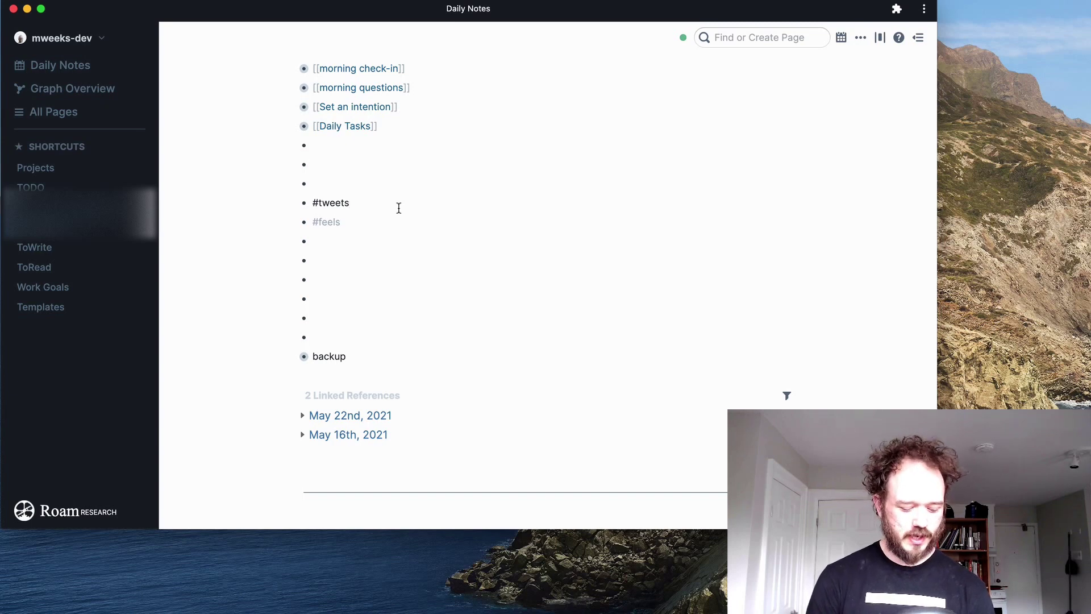
key("Return")
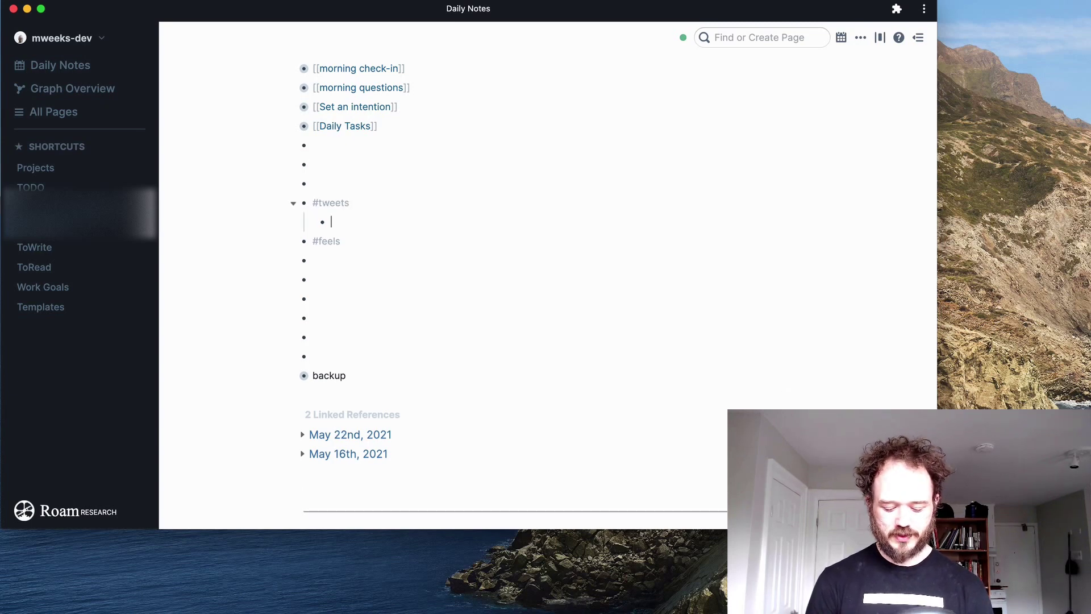
key("BackSpace")
key("BackSpace")
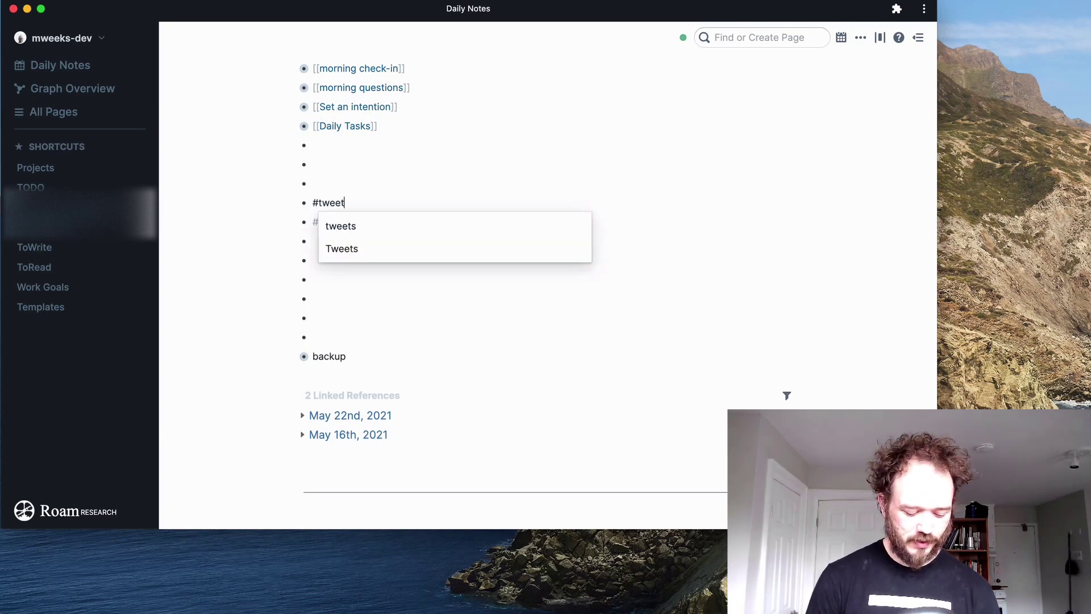
key("Escape")
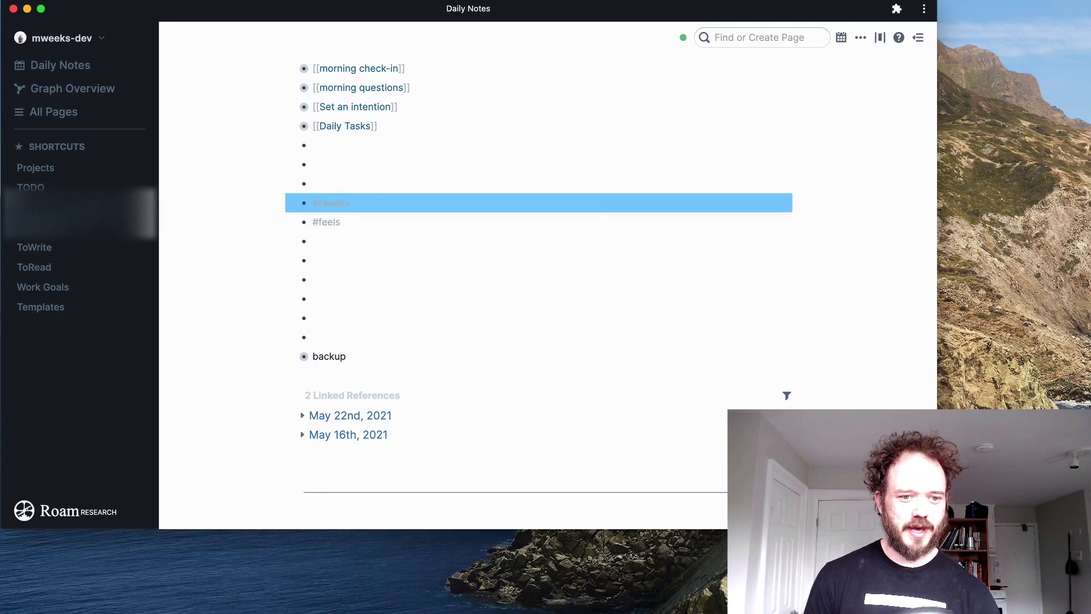
left_click(406, 241)
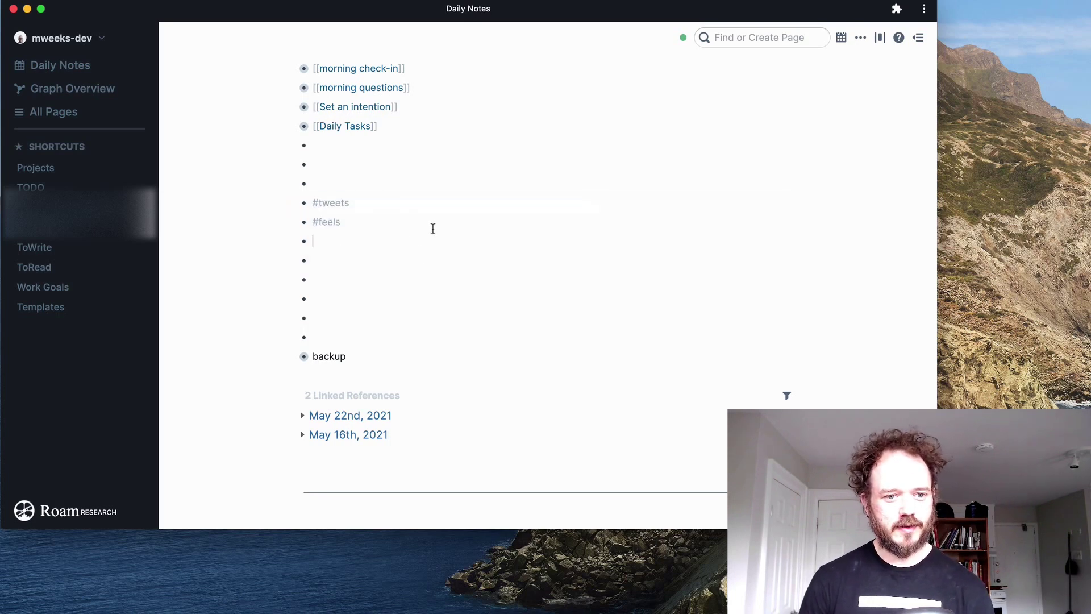
left_click(369, 203)
key("Return")
key("Tab")
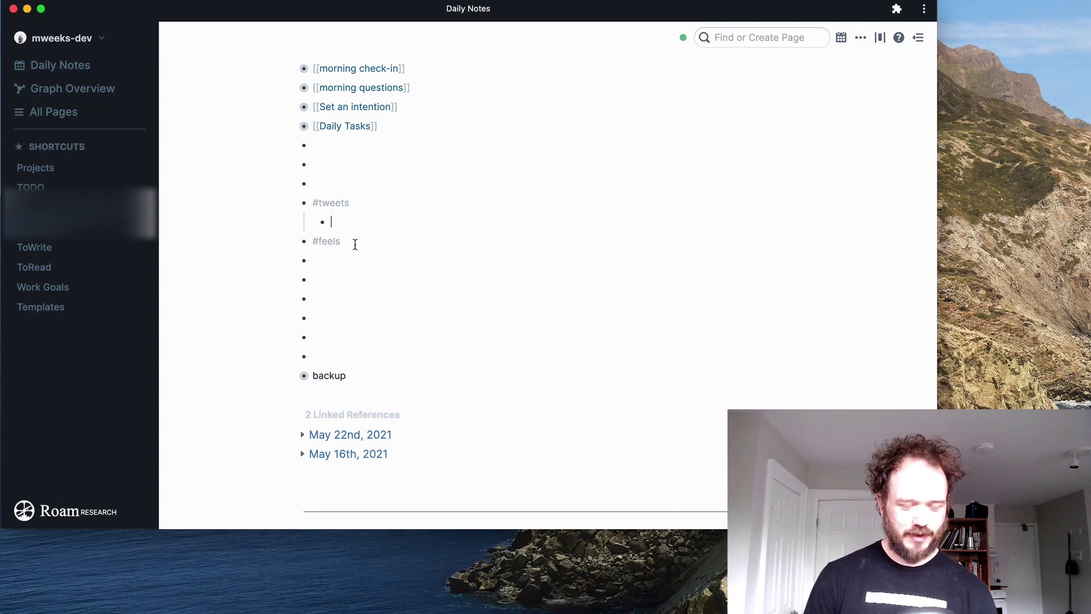
key("BackSpace")
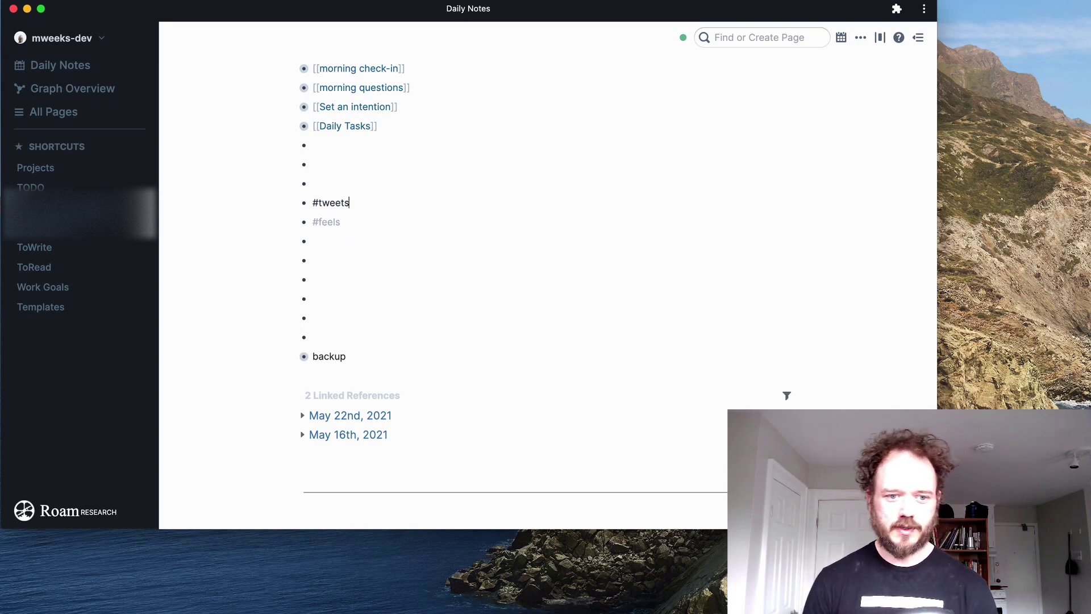
- Delete two of the empty blocks below #feels
scroll(356, 249, "up", 1)
left_click(353, 244)
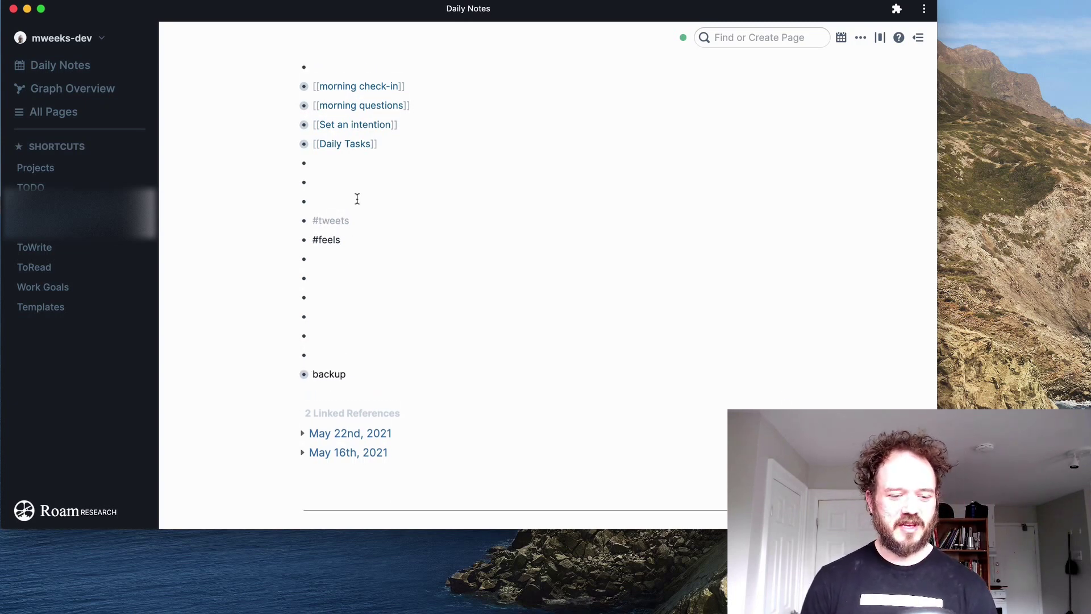
scroll(414, 214, "up", 4)
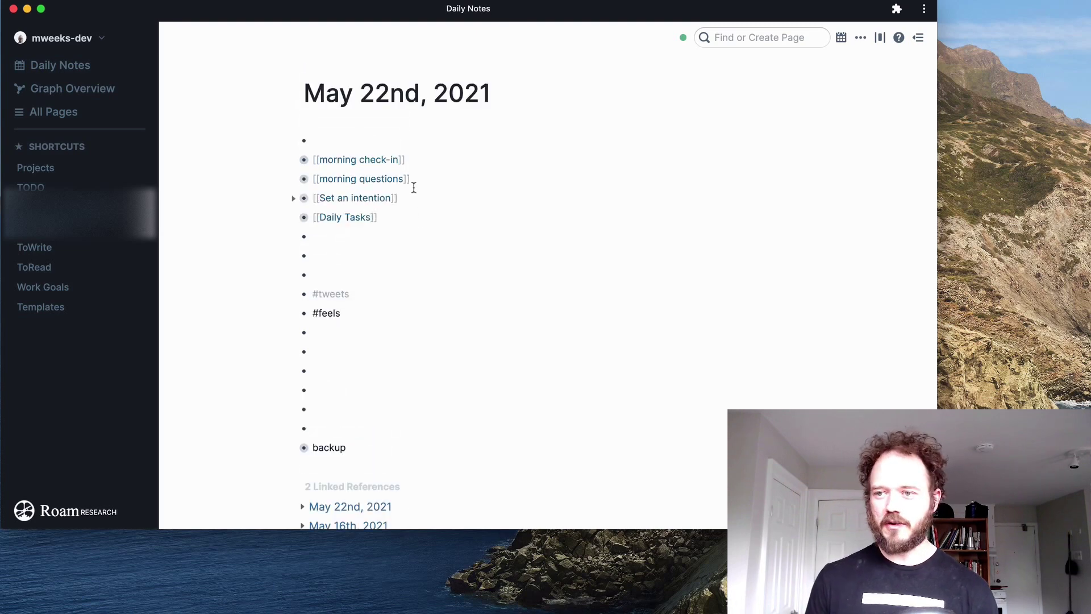
left_click(457, 380)
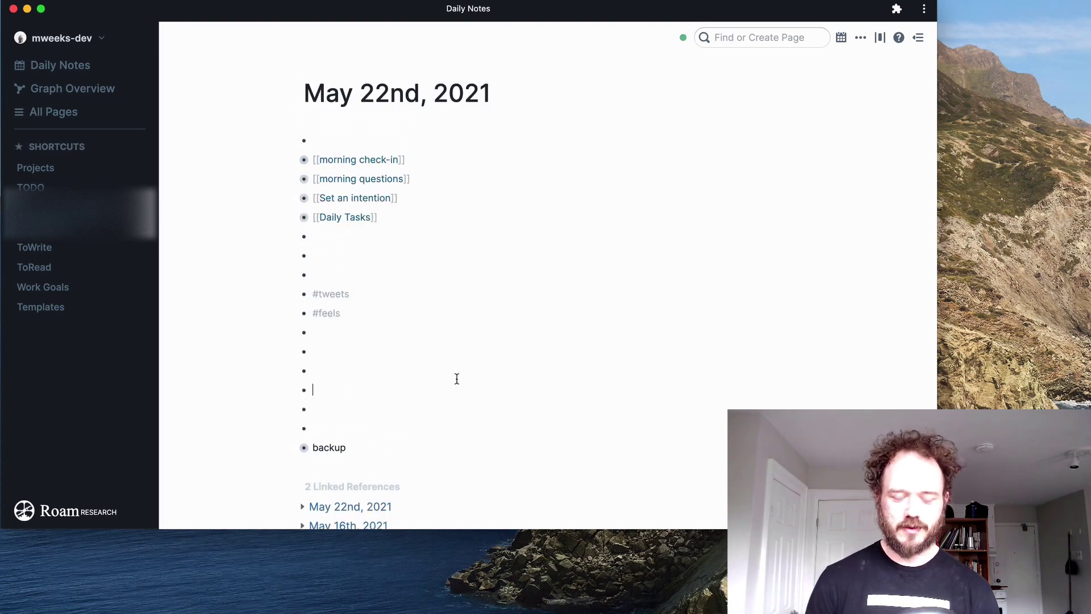
key("BackSpace")
key("BackSpace")
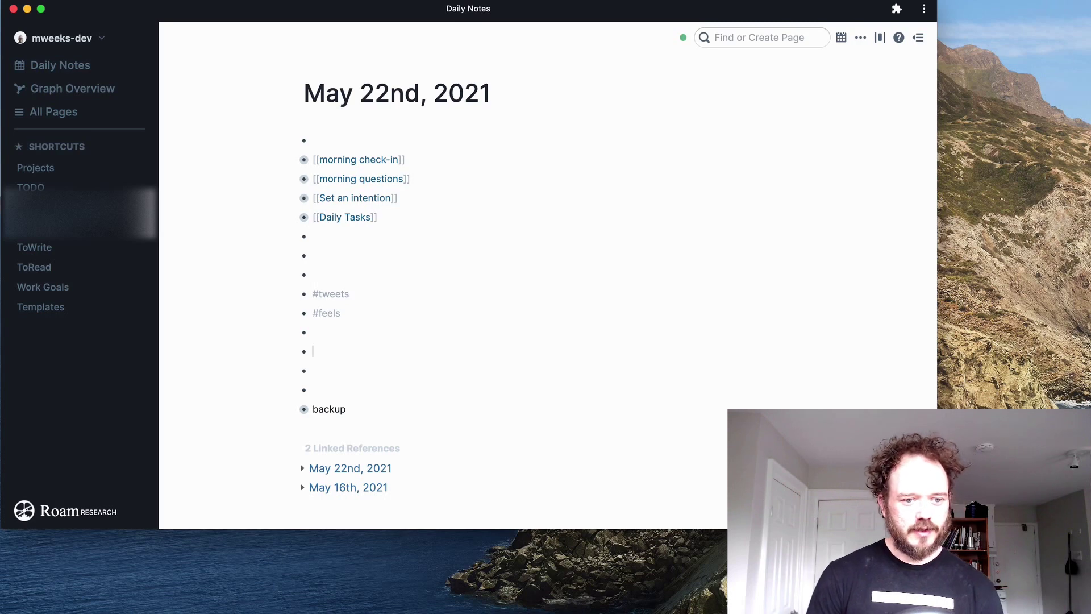
- Insert two more empty blocks between Daily Tasks and #tweets
key("Up")
key("Up")
key("Up")
key("Up")
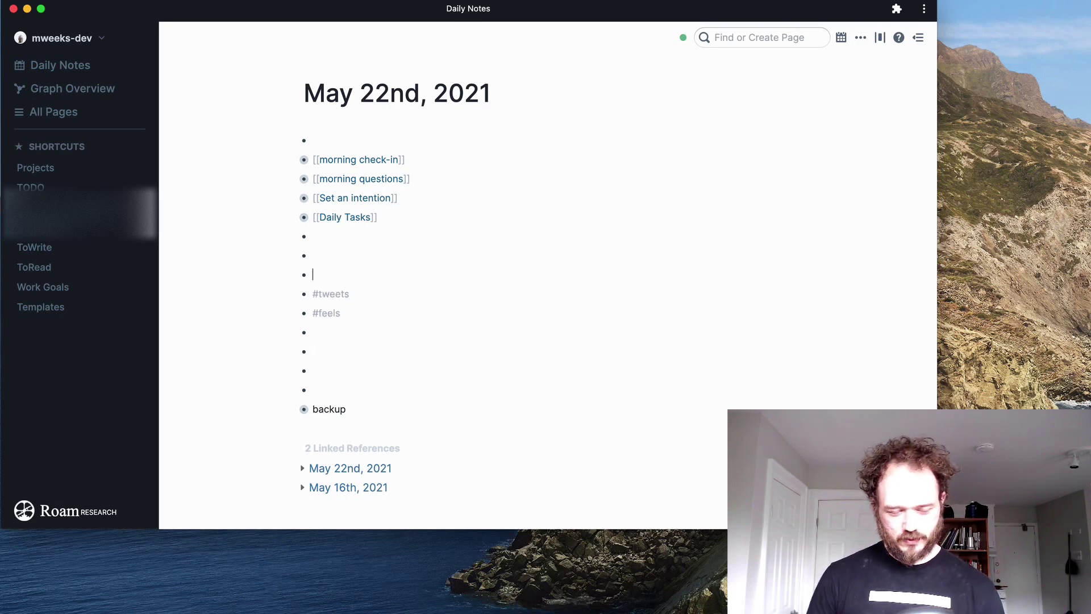
key("Return")
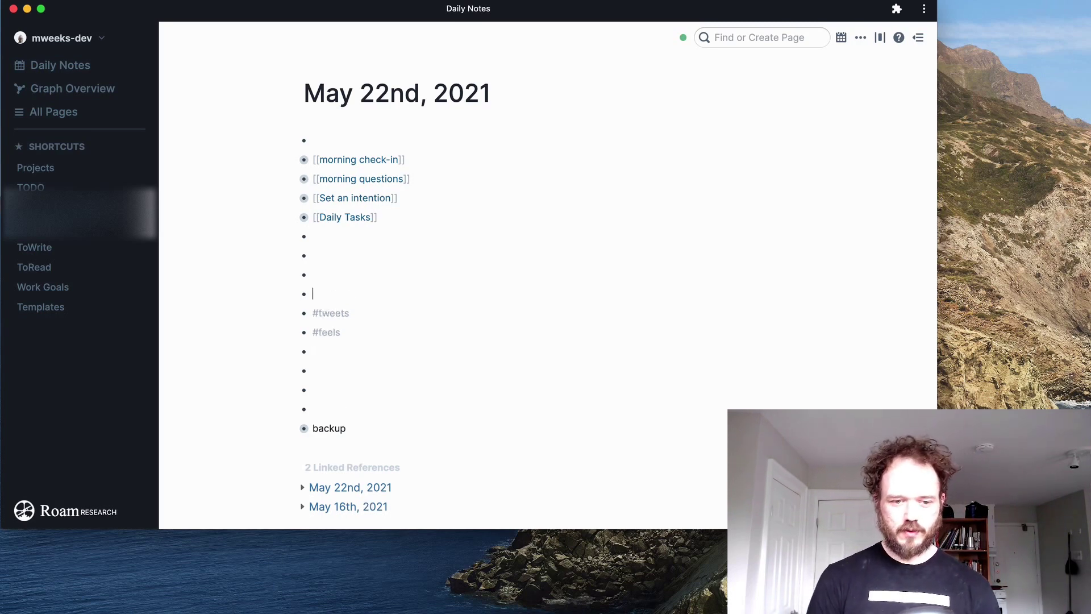
key("Return")
key("Up")
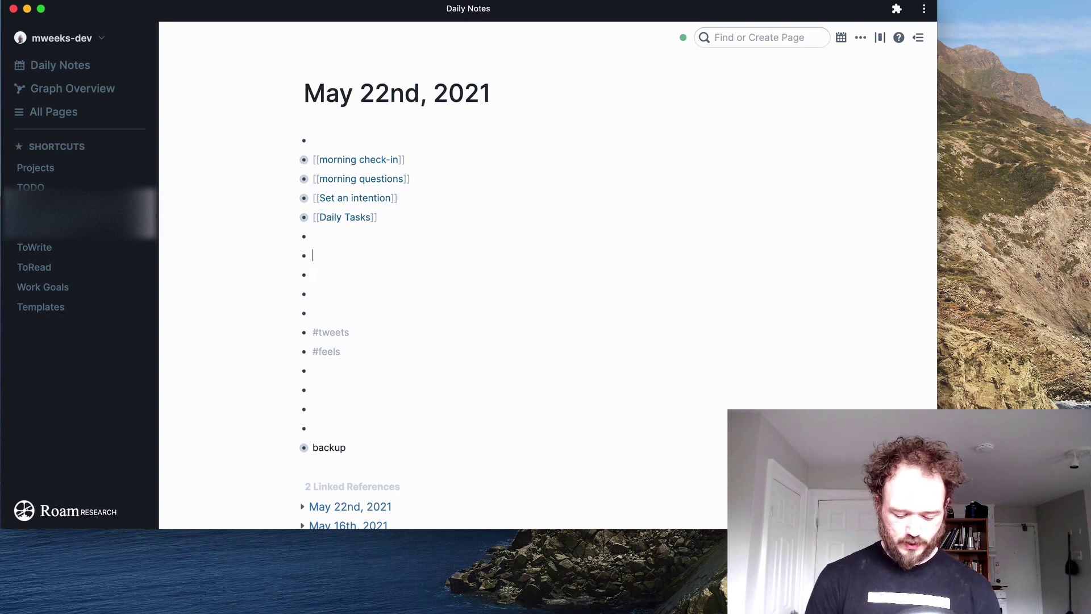
- Insert the current time in an empty block below Daily Tasks, followed by "Working on my youtube video", and start an empty nested block beneath it
type("/cu")
key("Return")
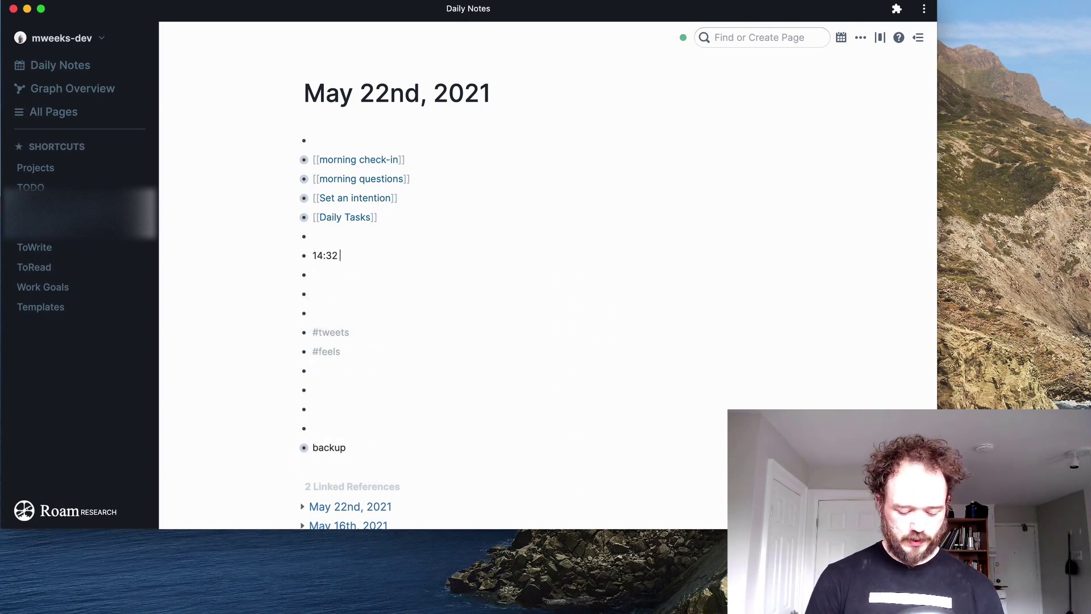
type("Work")
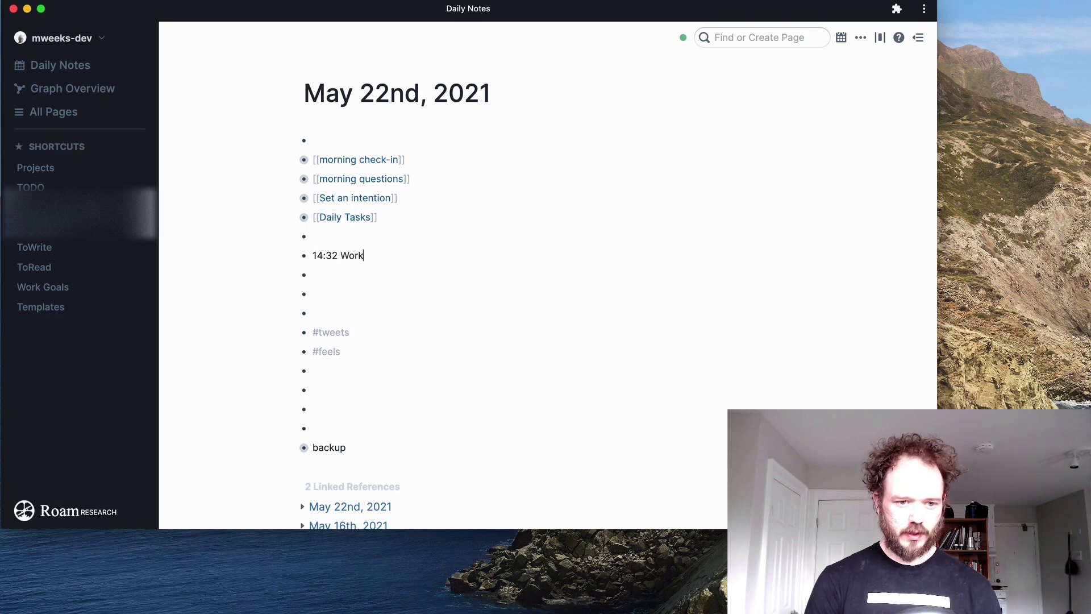
type("ing on my y")
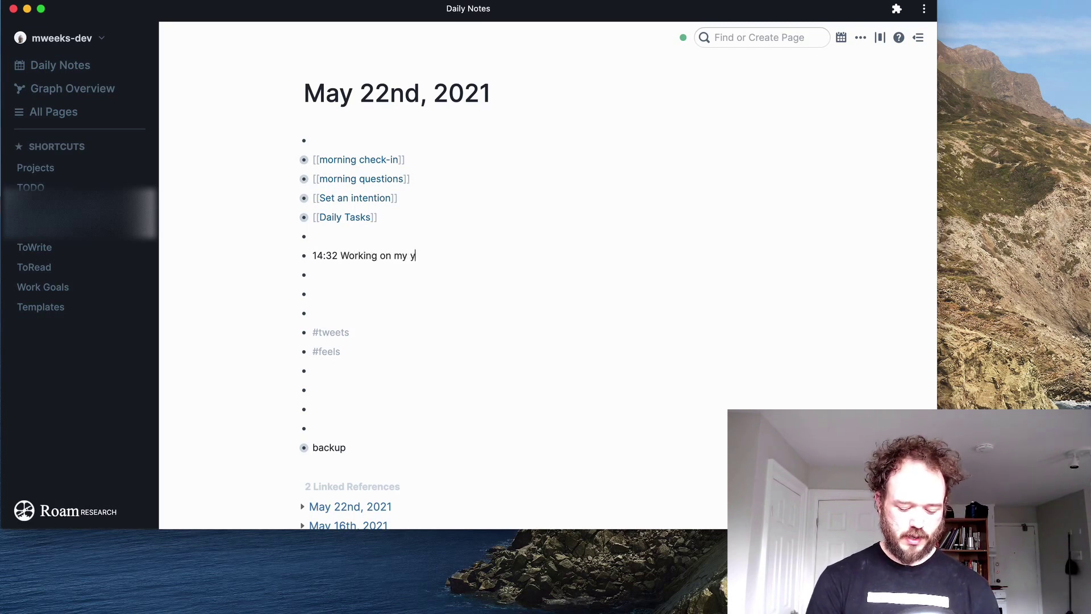
type("outube vid")
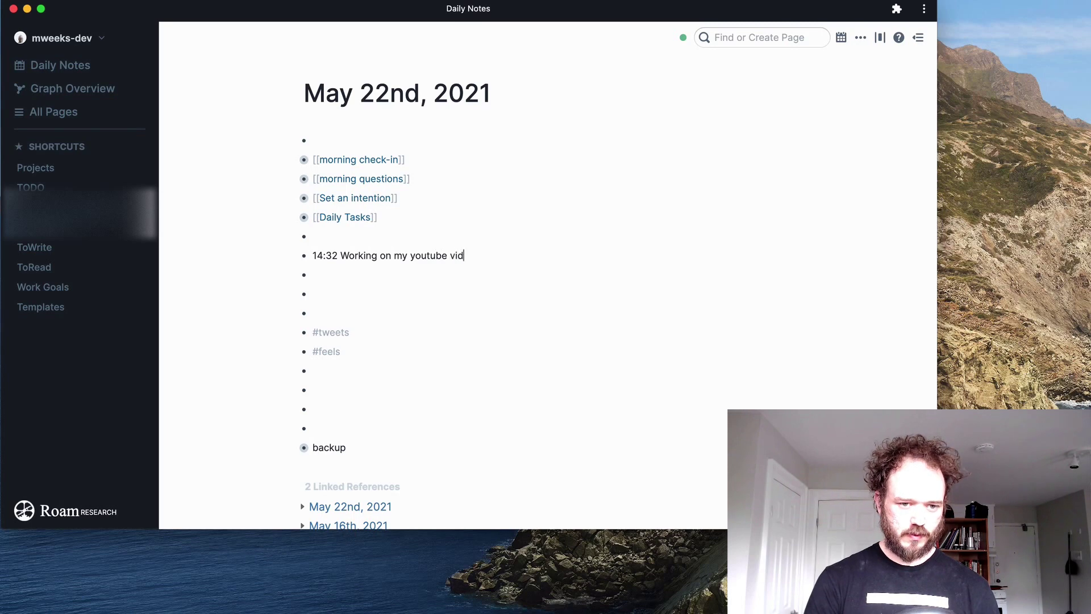
type("eo")
key("Return")
key("Tab")
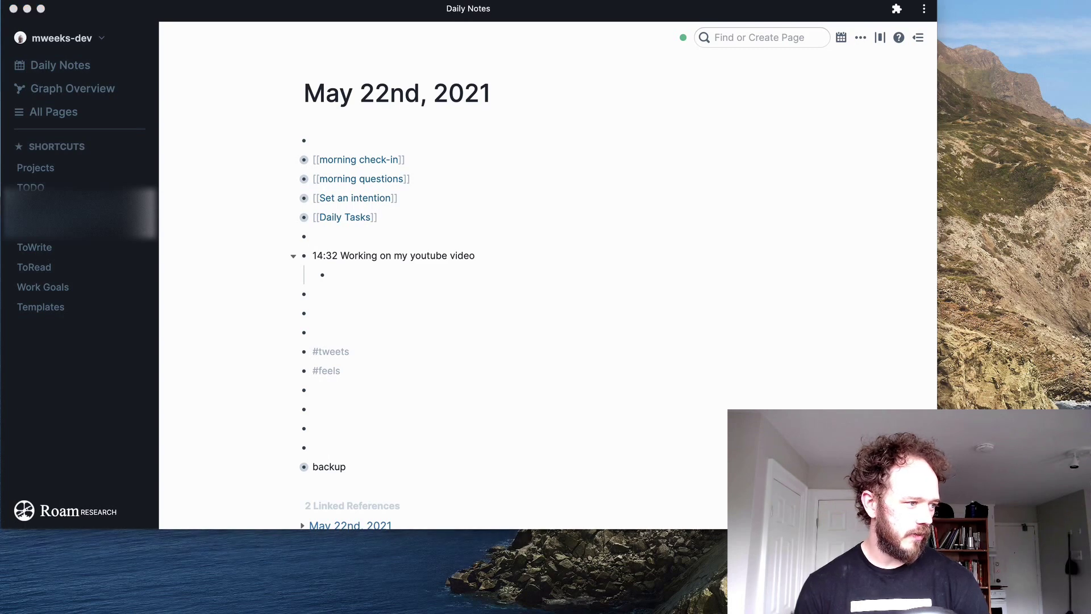
- Delete the timestamped "Working on my youtube video" entry together with its empty nested block
left_click_drag(285, 12, 531, 15)
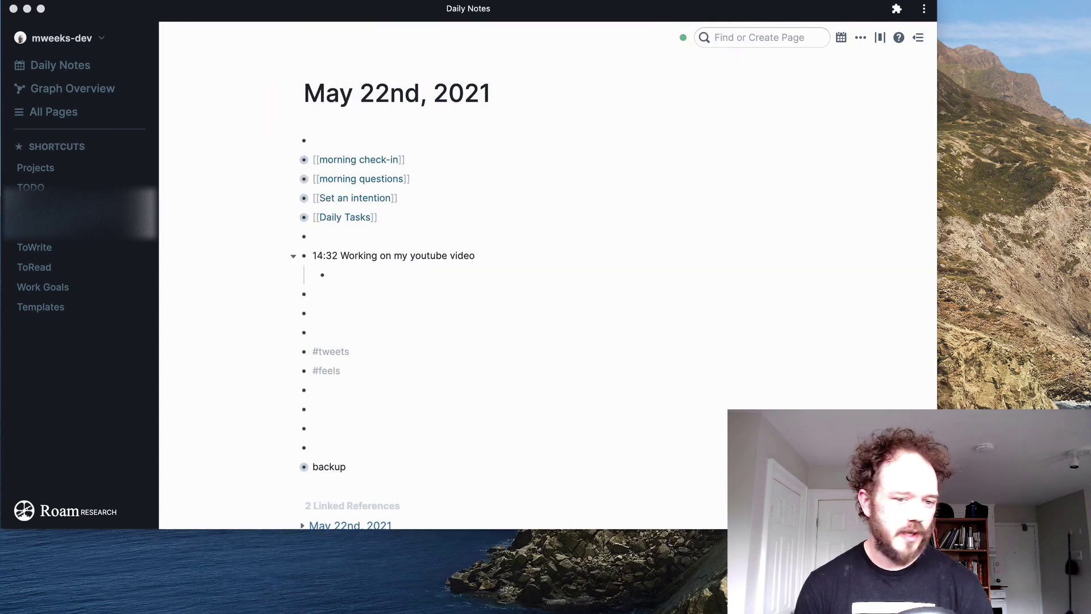
left_click(378, 274)
key("BackSpace")
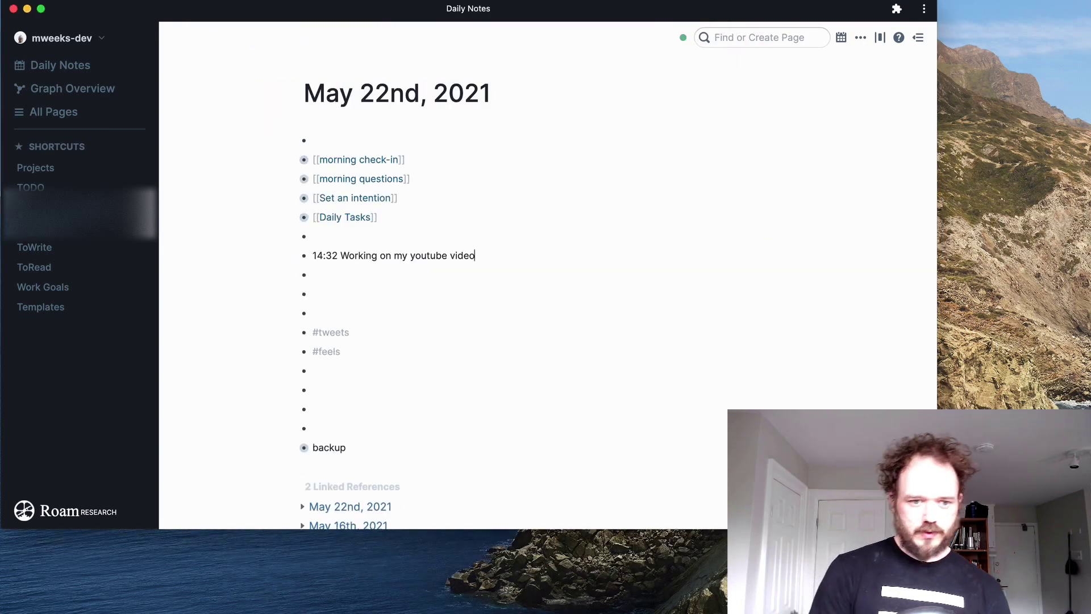
key("super+BackSpace")
key("BackSpace")
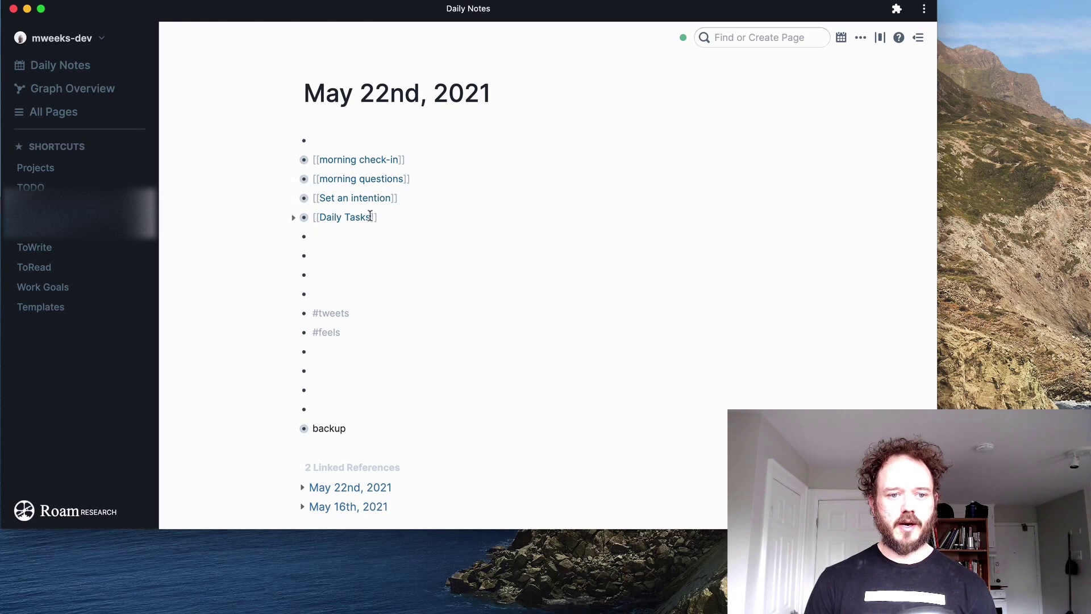
- Expand all top-level sections of the May 22nd, 2021 note and examine them from the morning check-in through Daily Tasks
left_click(286, 215)
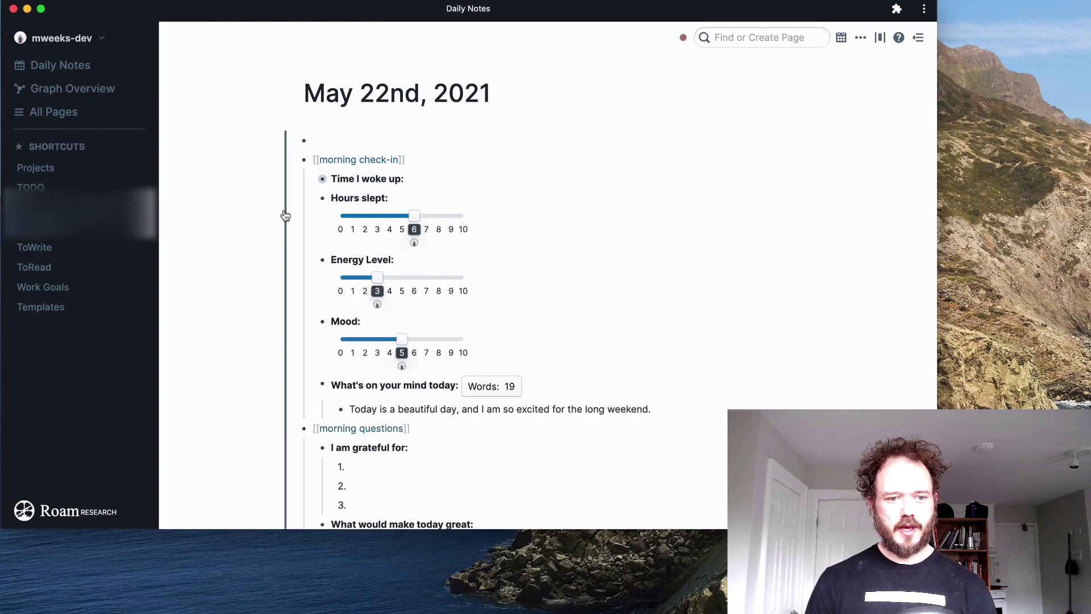
scroll(578, 321, "down", 3)
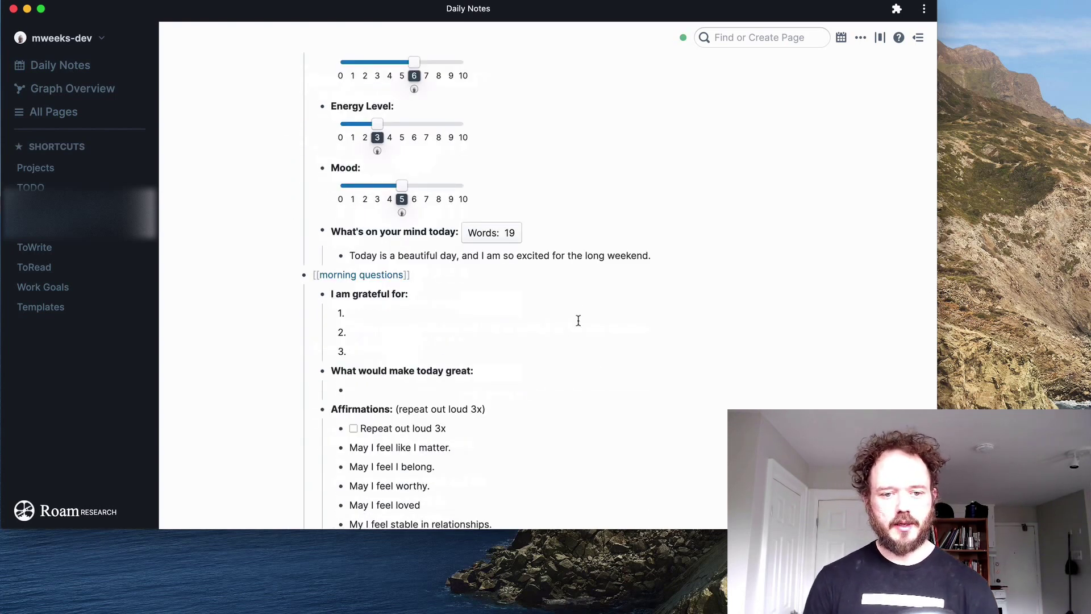
scroll(579, 320, "down", 4)
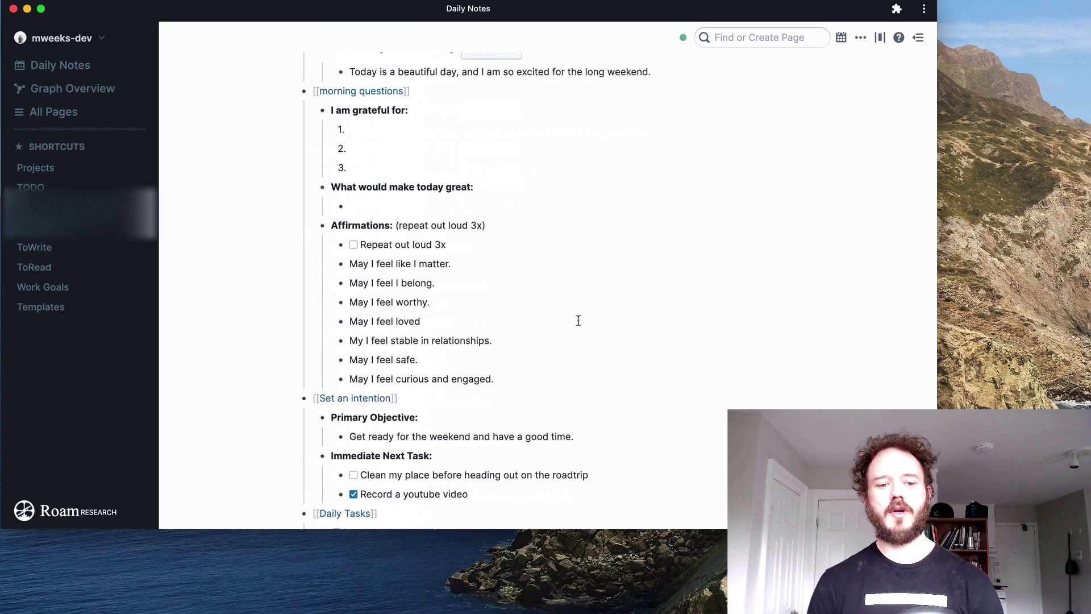
scroll(578, 321, "down", 2)
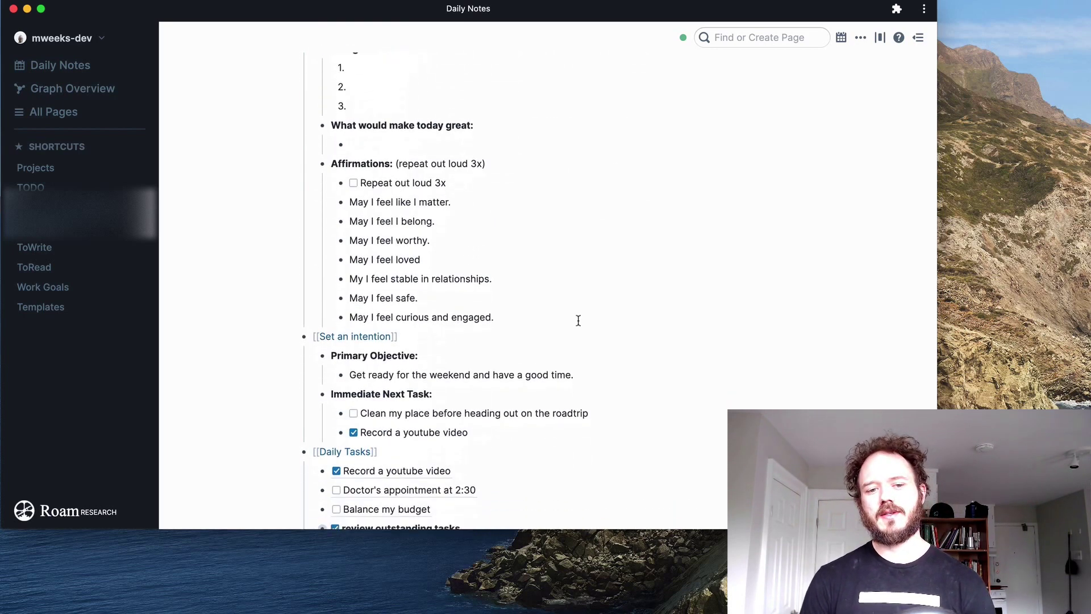
scroll(579, 321, "down", 3)
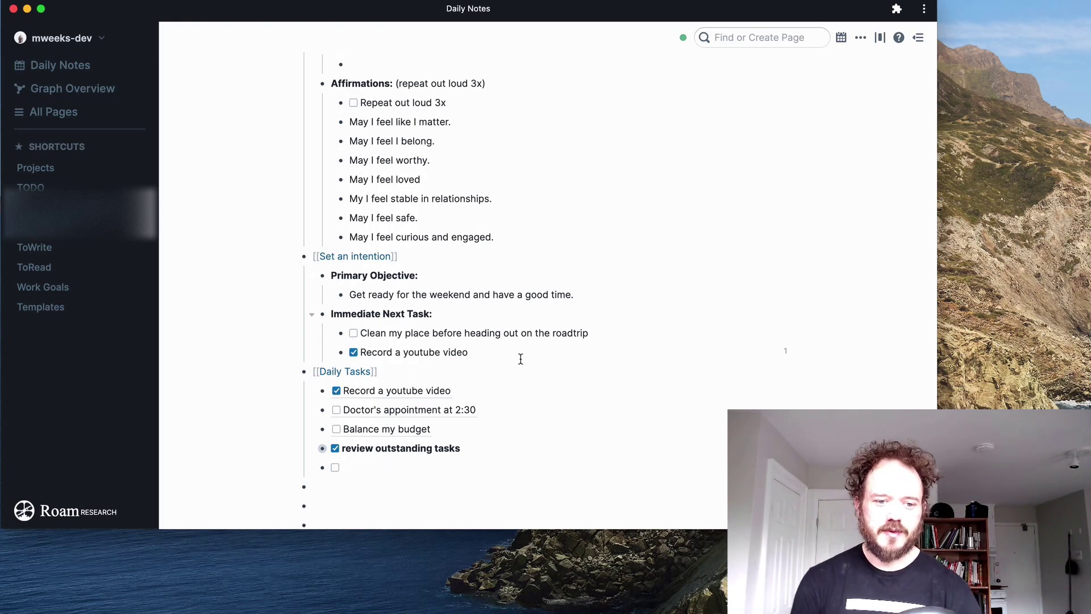
- Collapse the "What's on your mind today" entry in the morning check-in
scroll(437, 302, "up", 2)
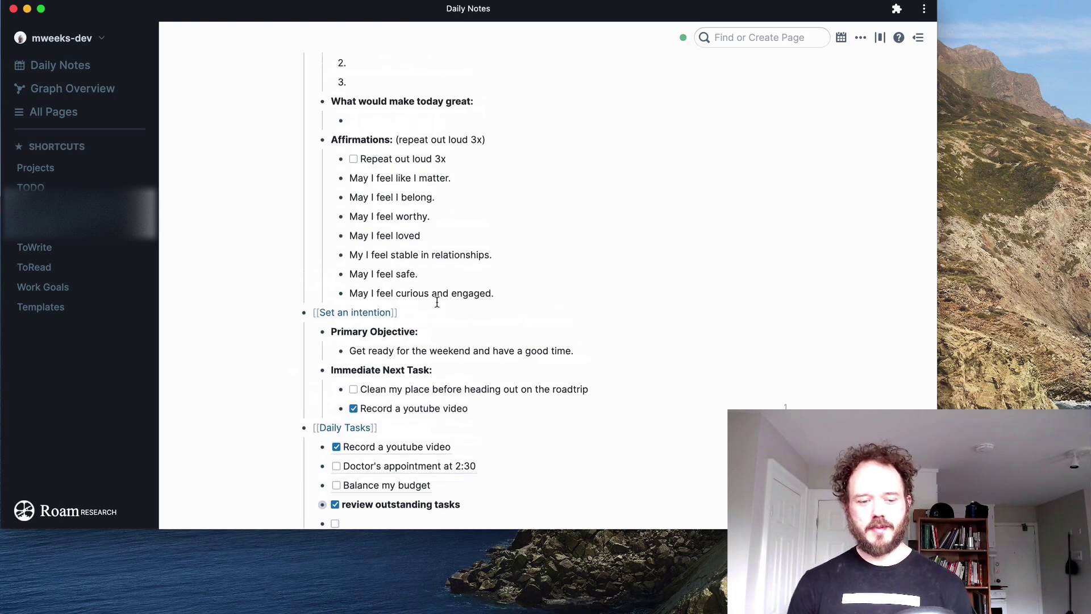
scroll(437, 302, "up", 13)
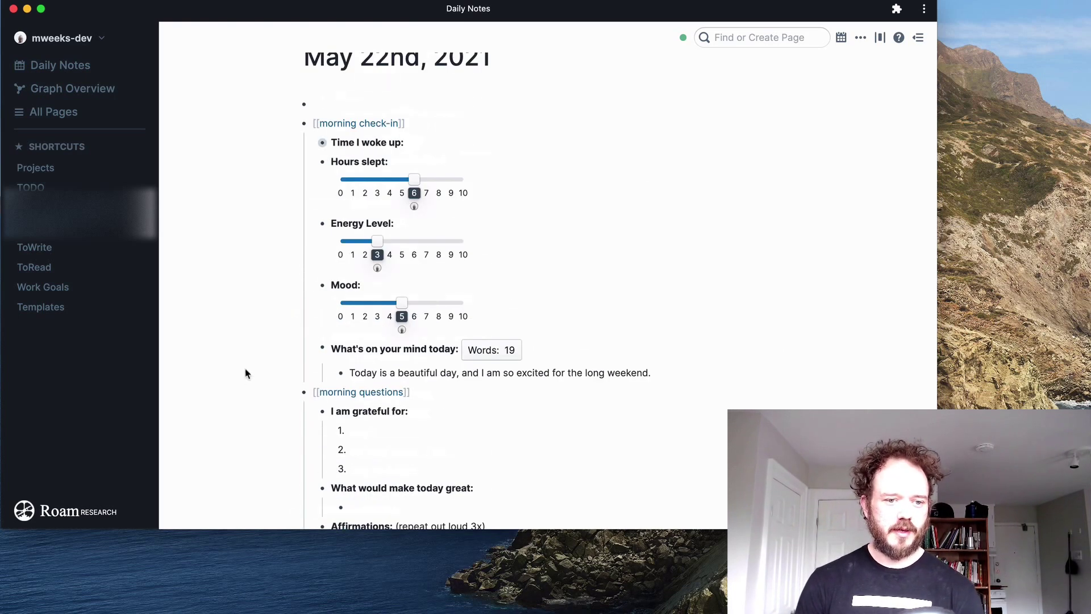
left_click(301, 358)
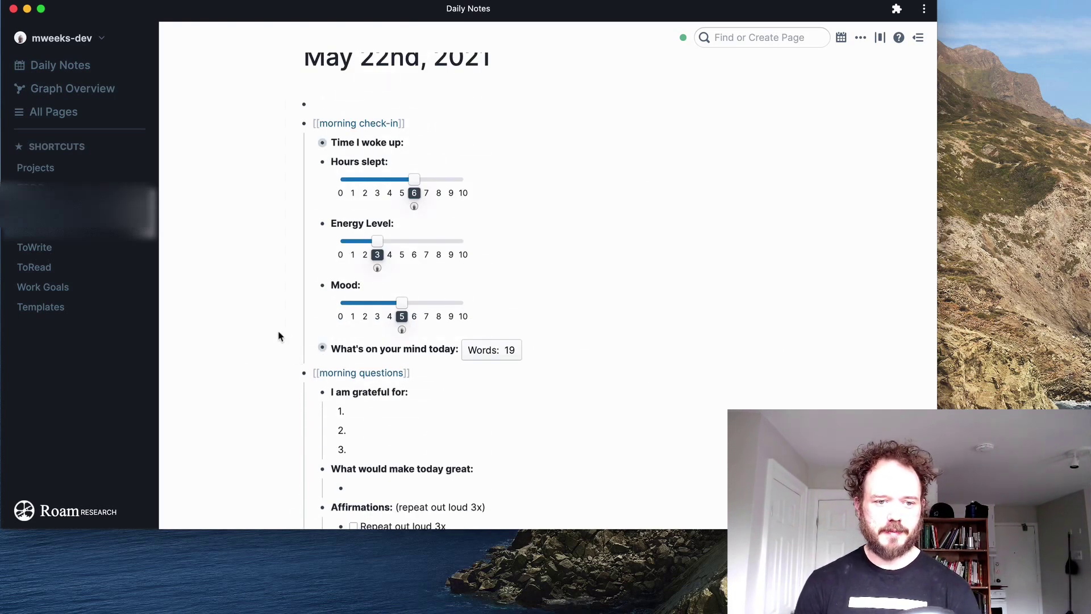
- Collapse all top-level sections of the May 22nd, 2021 note, from the morning check-in through Daily Tasks
left_click(288, 330)
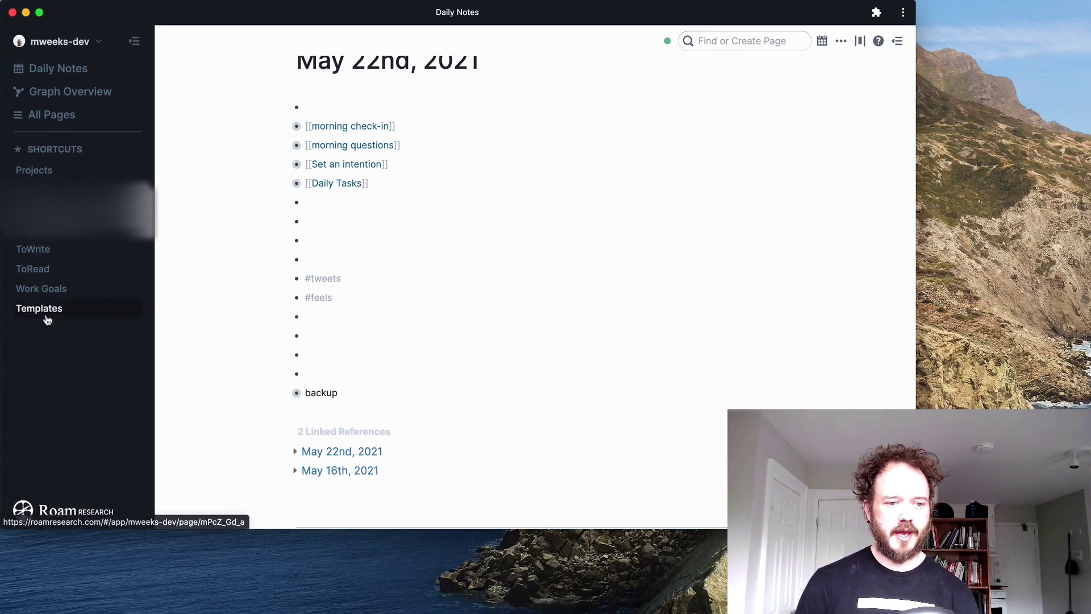
left_click(333, 351)
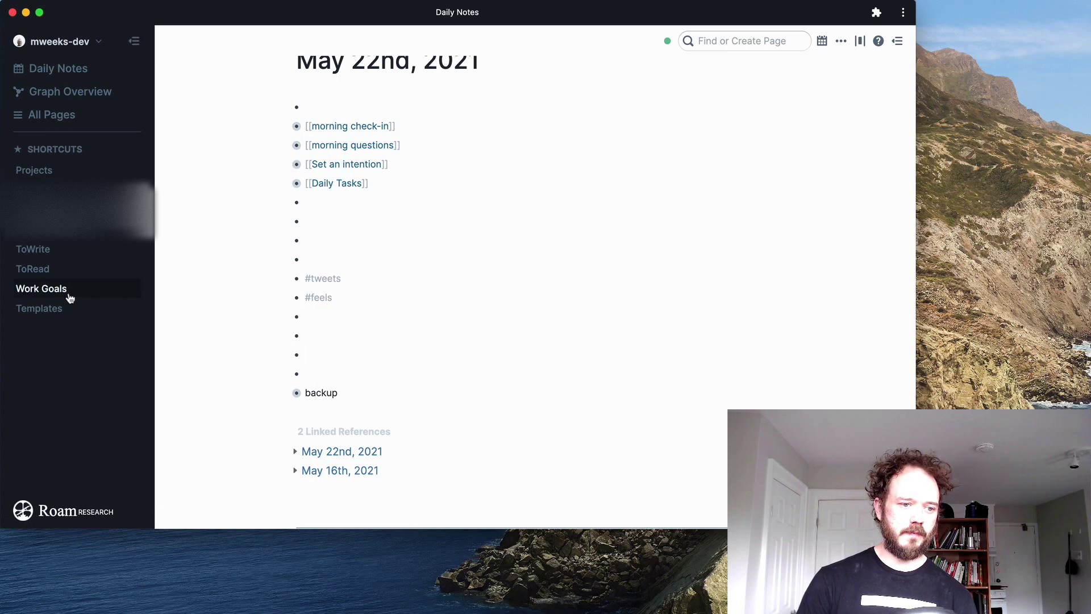
- Open the Templates page and go to the original DailyNotesTemplate block it references
left_click(57, 308)
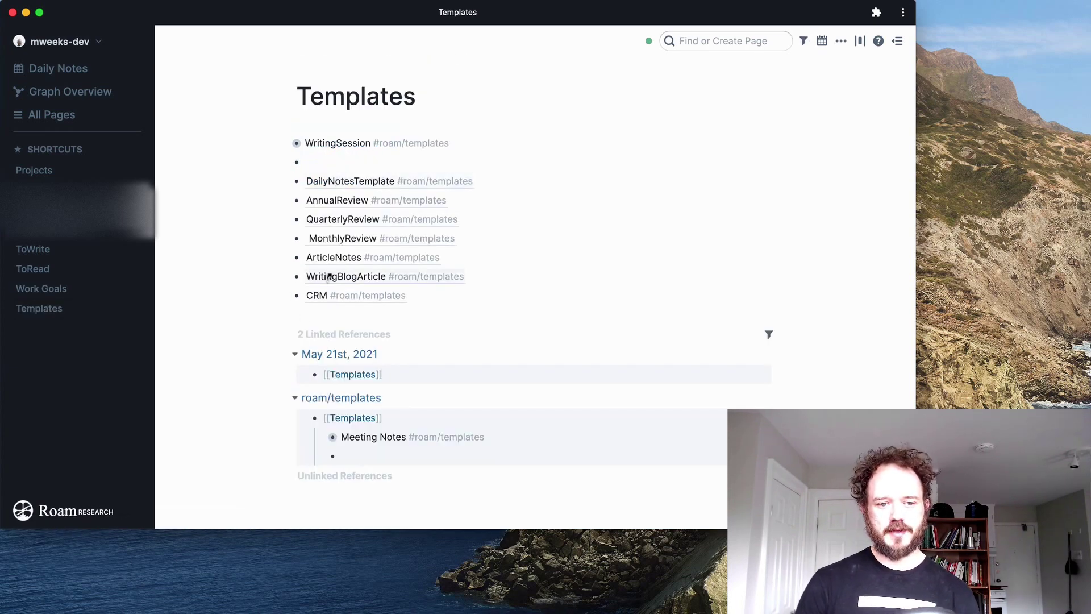
right_click(346, 185)
left_click(387, 199)
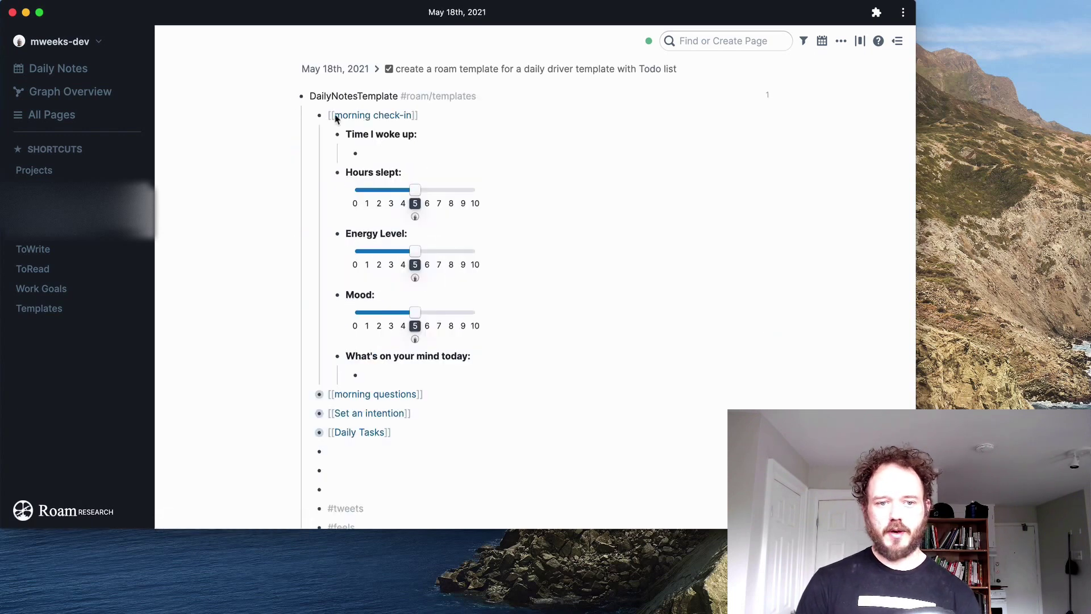
- Highlight the DailyNotesTemplate name and its #roam/templates tag, and collapse the morning check-in section beneath it
left_click(328, 96)
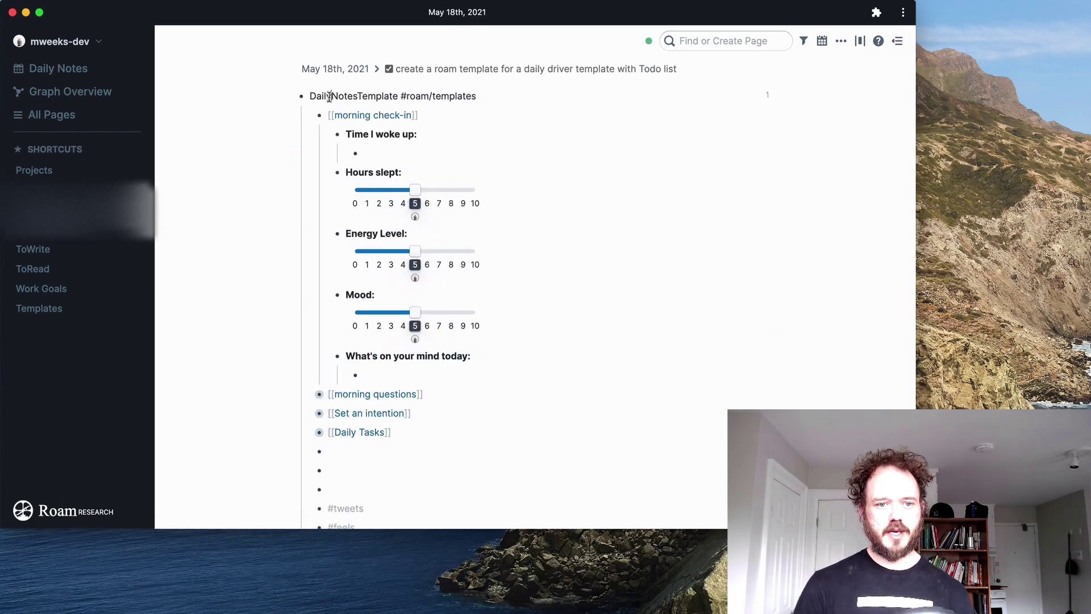
double_click(329, 97)
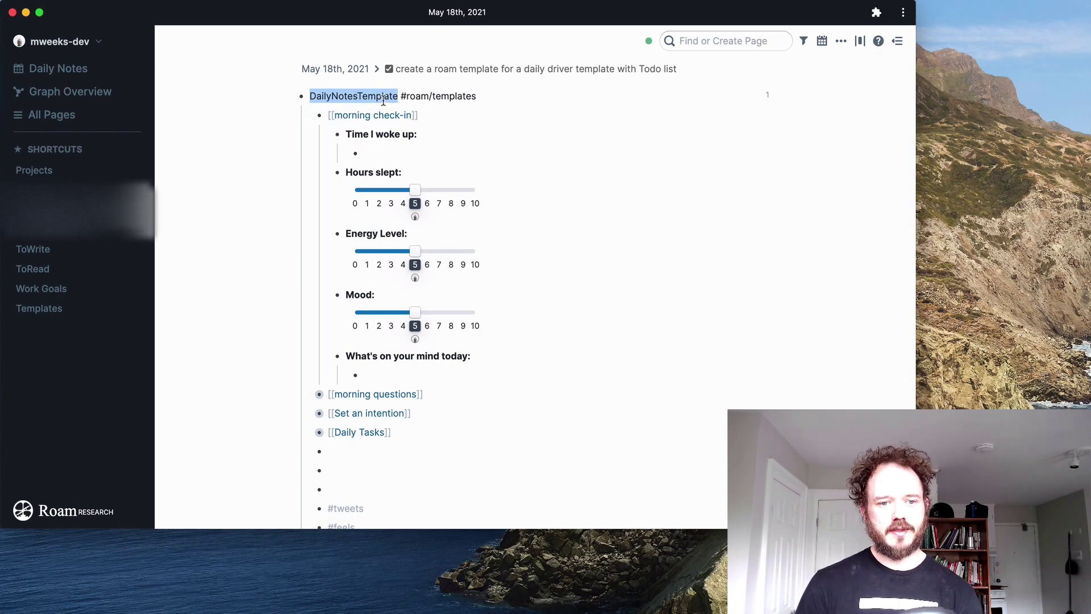
left_click_drag(398, 98, 482, 93)
left_click(482, 92)
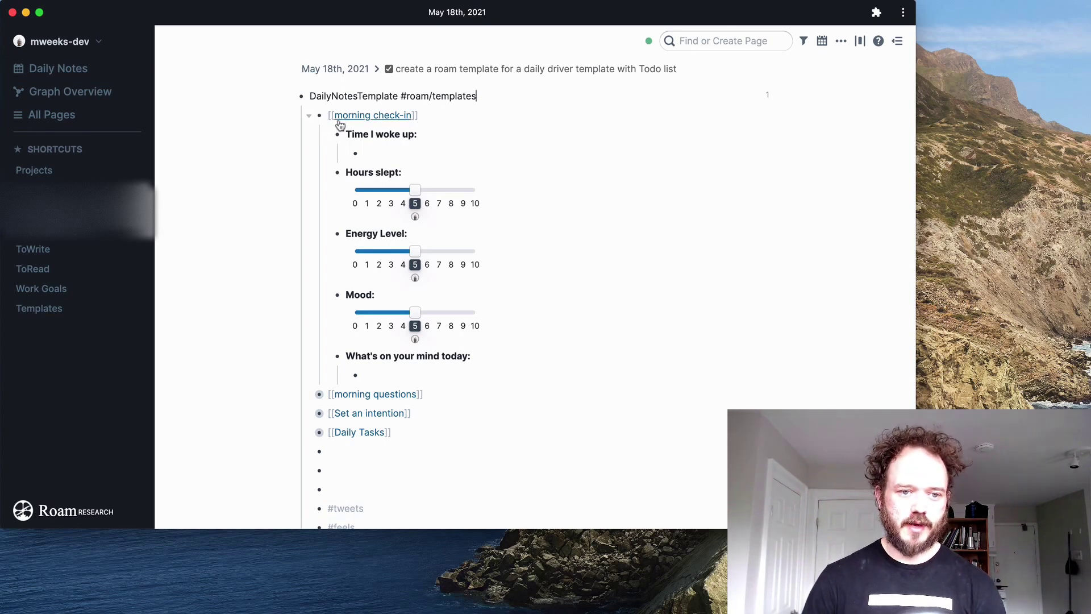
left_click(309, 115)
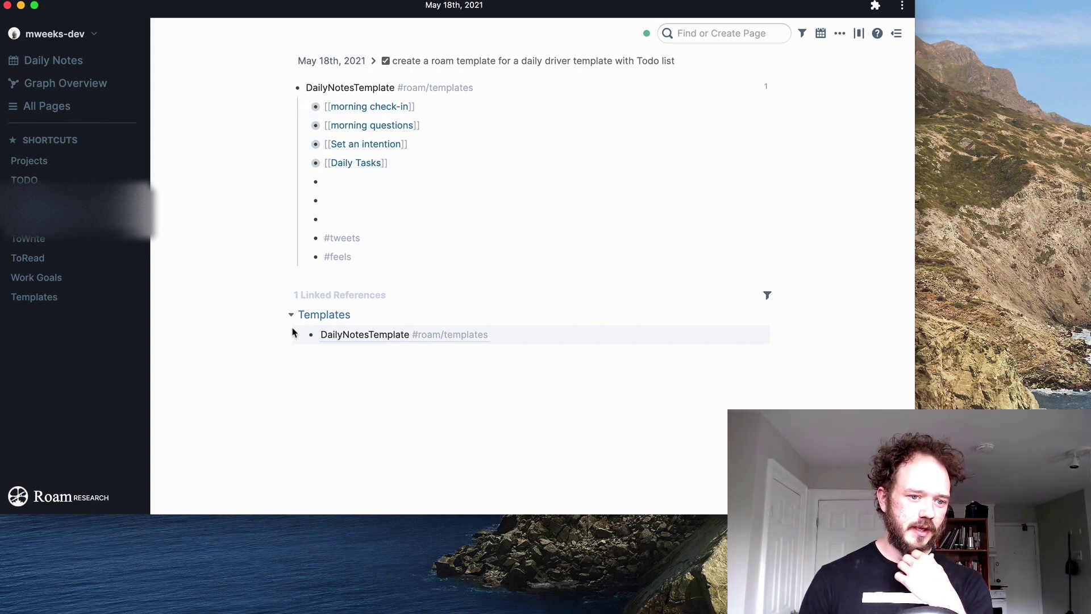
- Insert DailyNotesTemplate with the ;; template search in the second new block beneath #feels and look through the inserted content
left_click(373, 259)
key("Return")
key("Return")
type(";;")
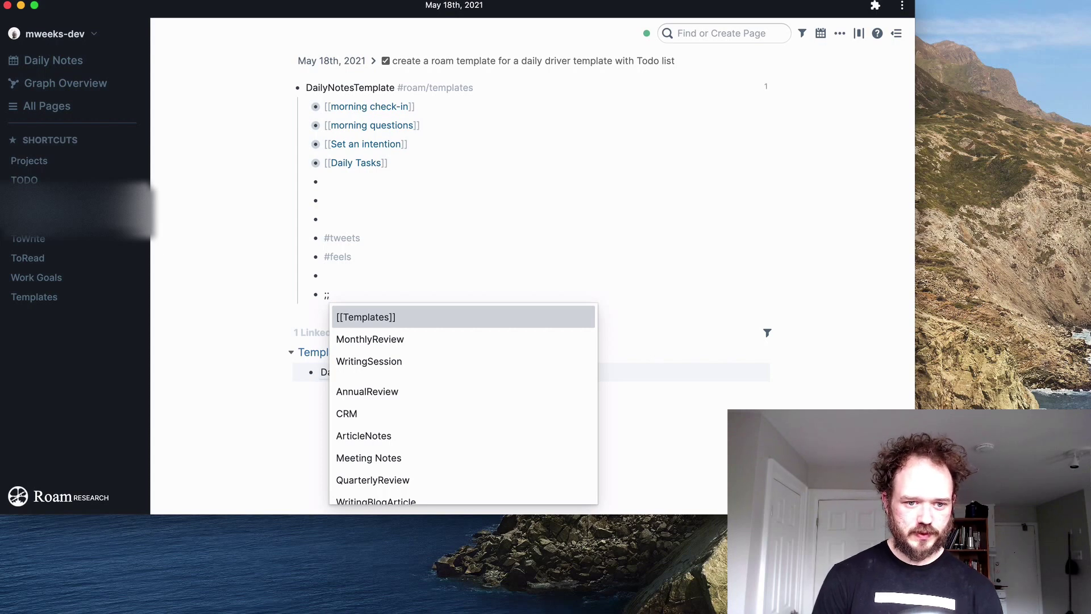
type("dail")
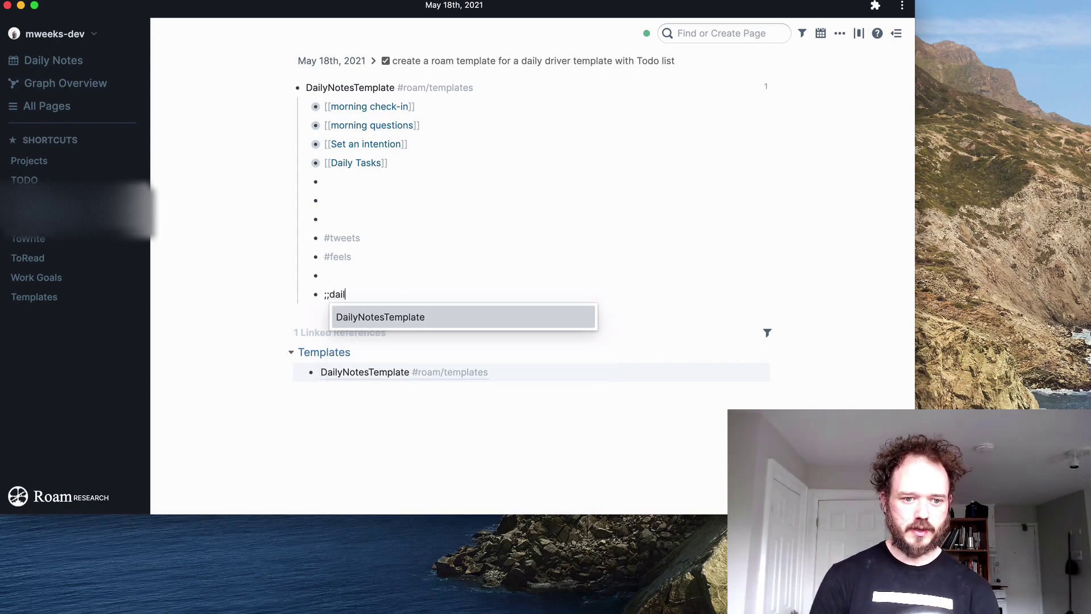
key("Return")
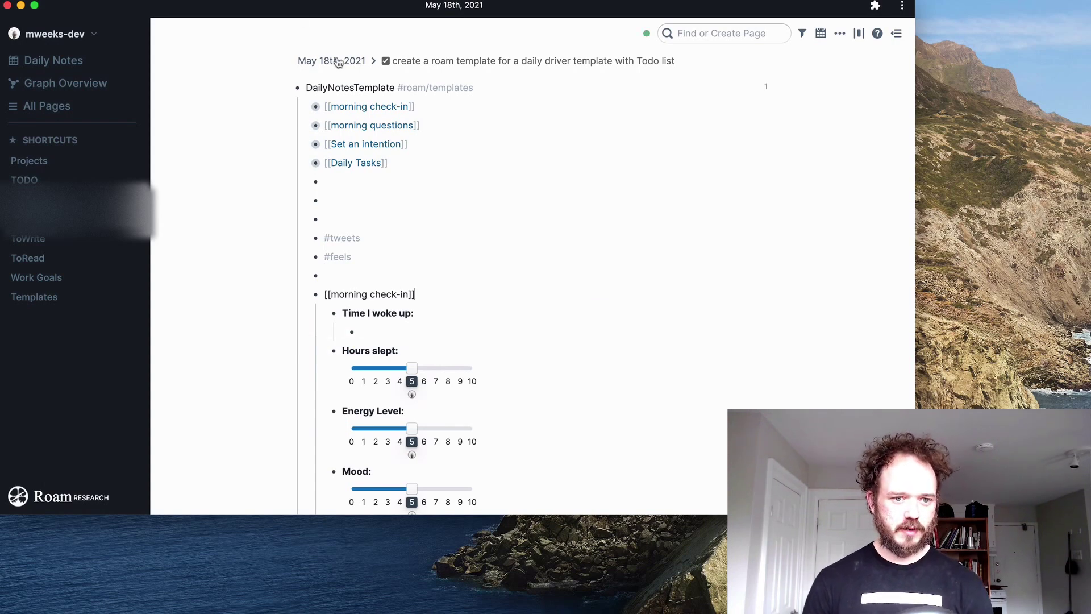
scroll(398, 220, "down", 5)
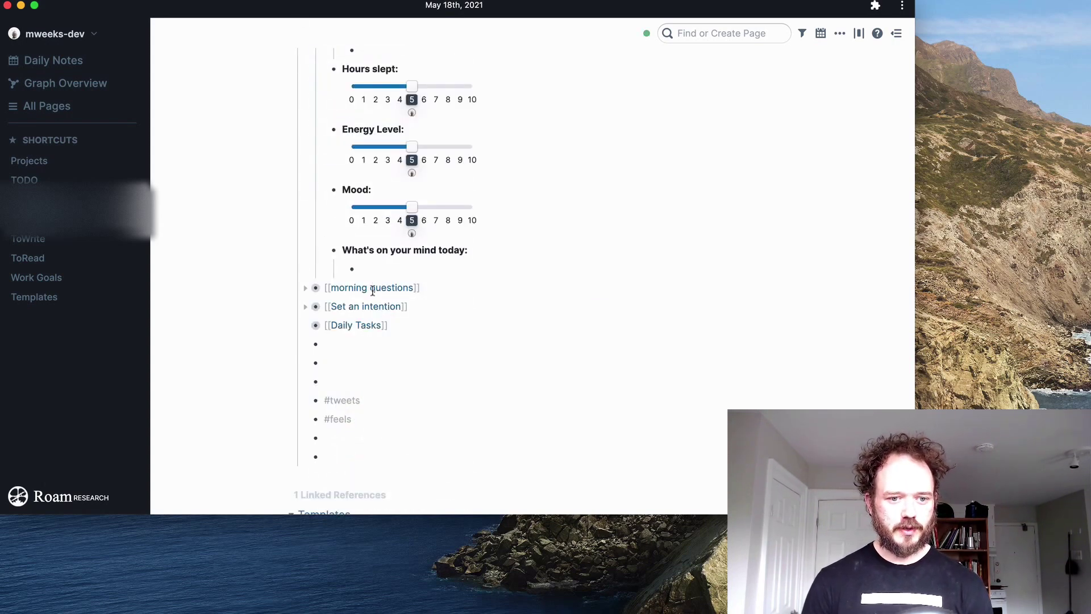
scroll(368, 164, "up", 2)
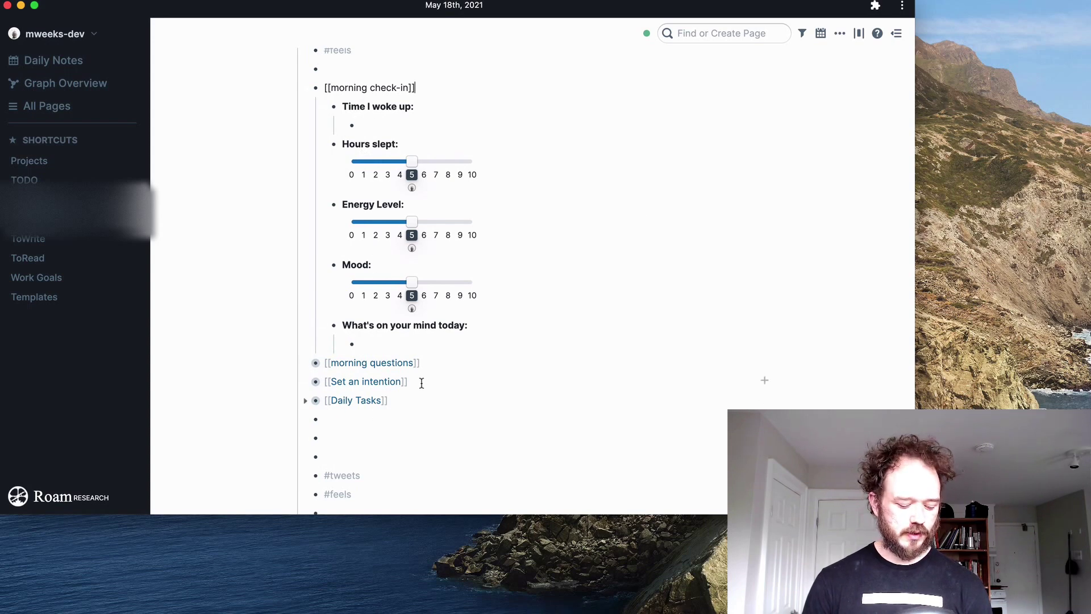
- Undo the template insertion and delete the two extra blocks beneath #feels
key("super+z")
key("BackSpace")
key("BackSpace")
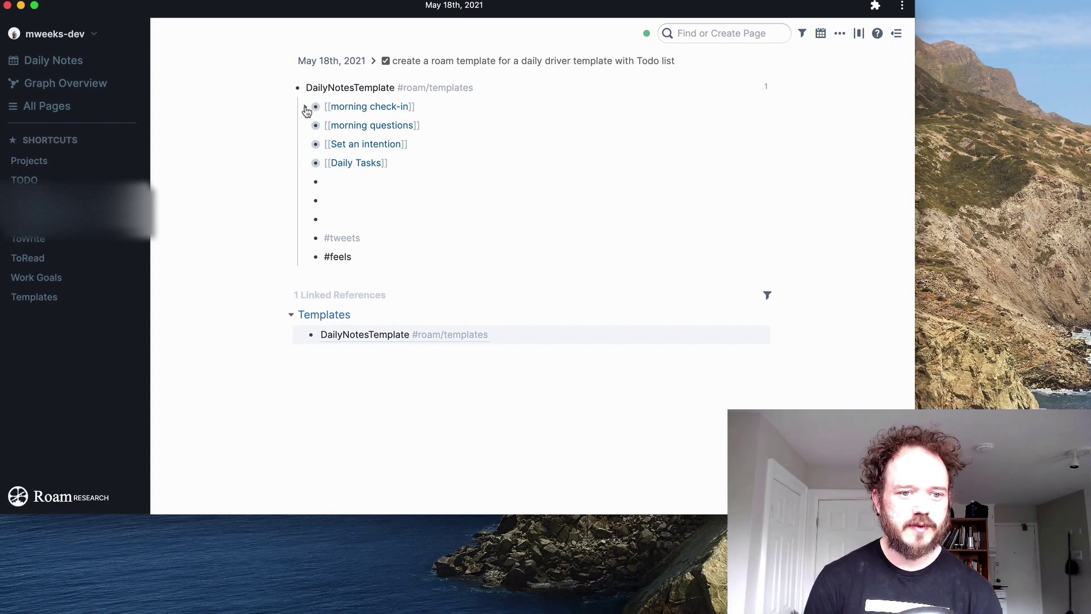
- Expand the morning check-in and Daily Tasks sections of the DailyNotesTemplate
left_click(307, 109)
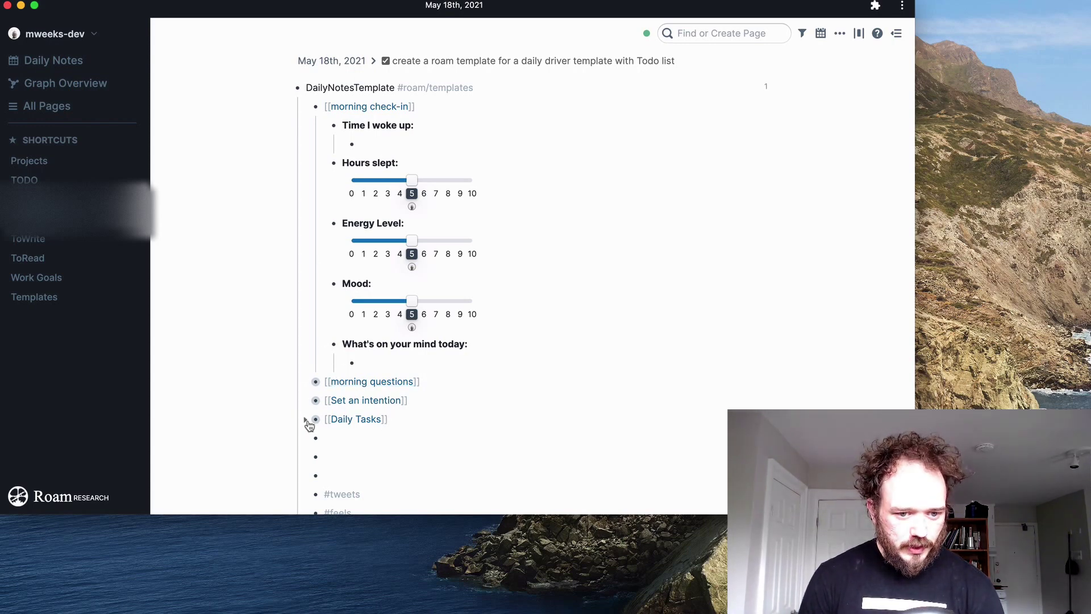
left_click(306, 422)
scroll(307, 420, "down", 1)
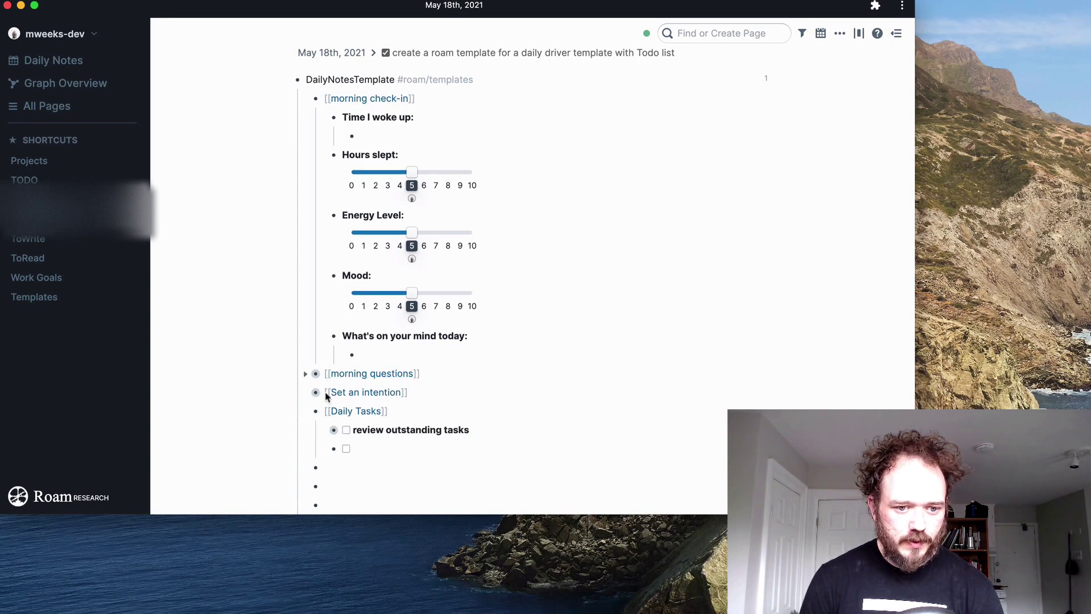
scroll(333, 429, "down", 1)
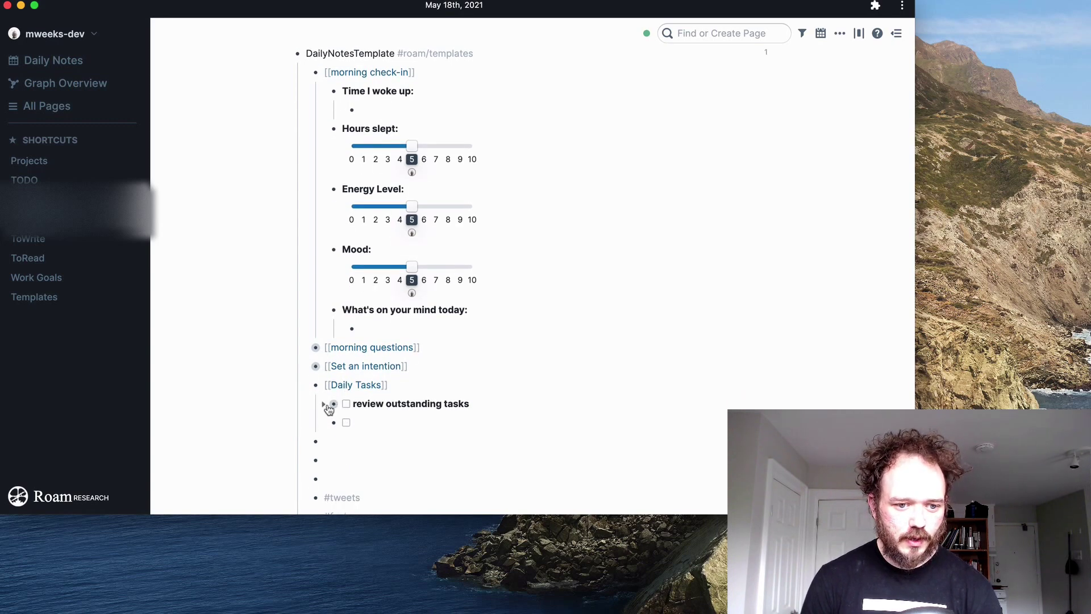
- Expand "review outstanding tasks" and mark "use isLoading for initial fetch calls and working for posts" as done in its query
left_click(324, 404)
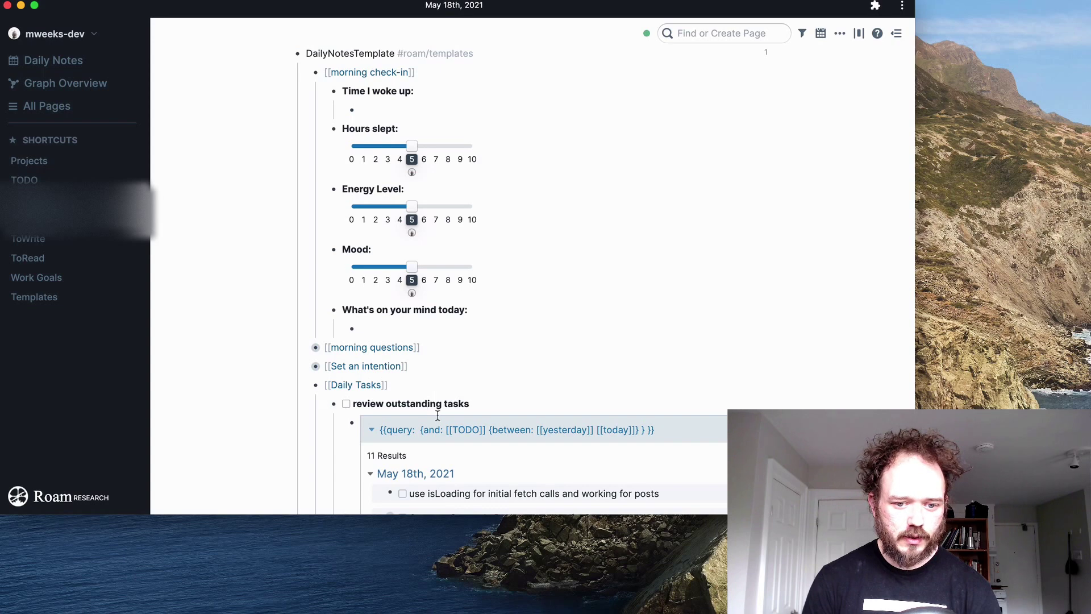
scroll(539, 335, "down", 3)
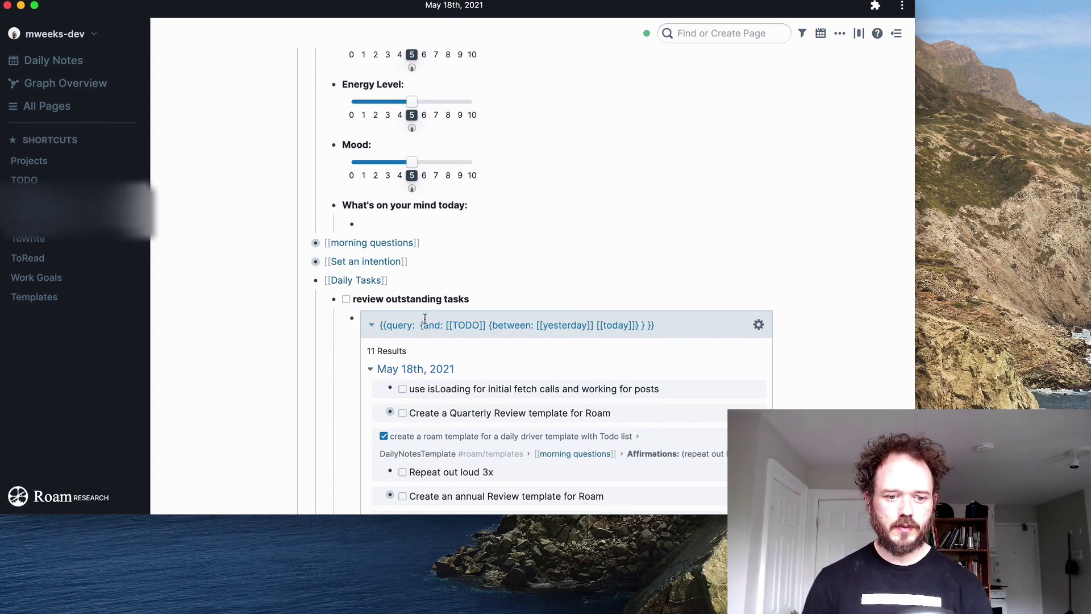
left_click(403, 389)
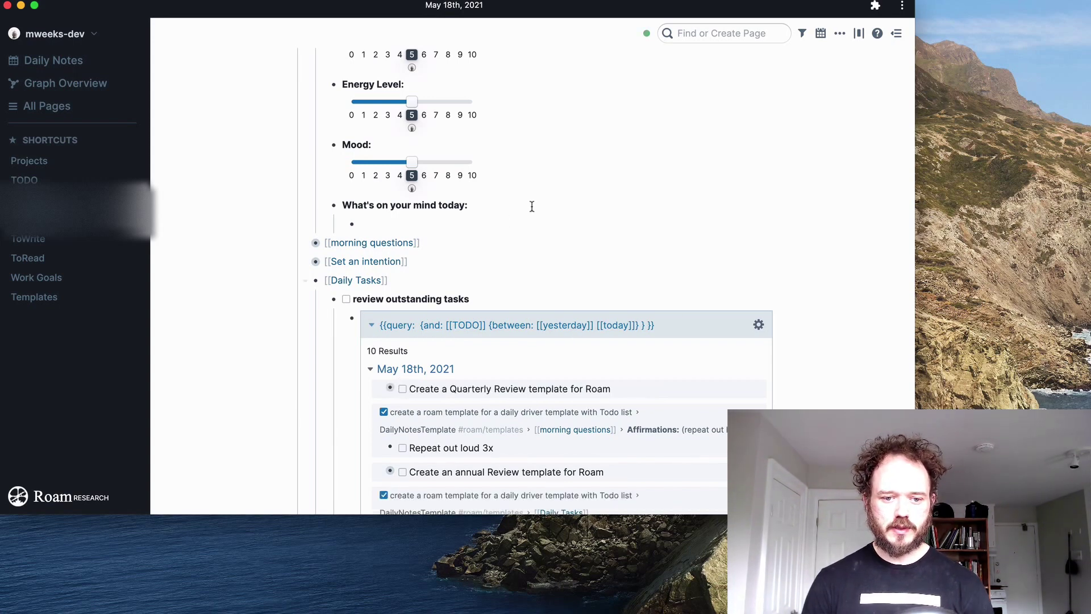